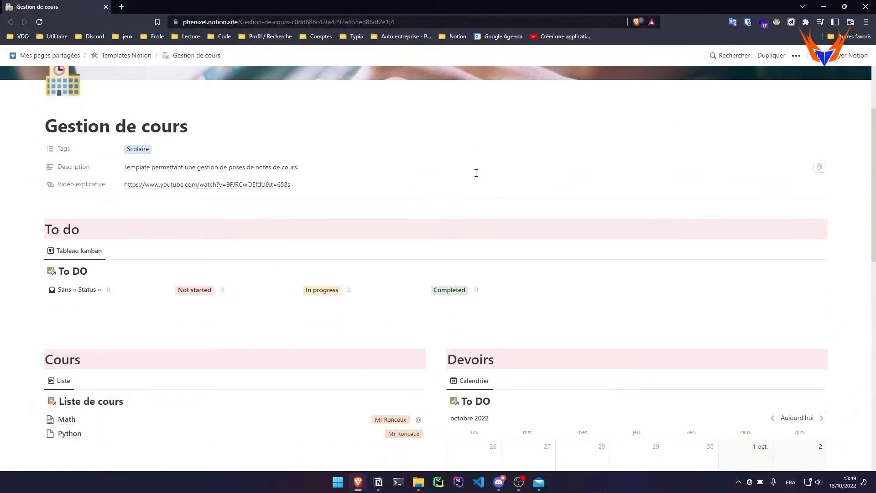
- Duplicate the shared Gestion de cours template and sign in to Notion with a Google account
scroll(477, 186, up, 10)
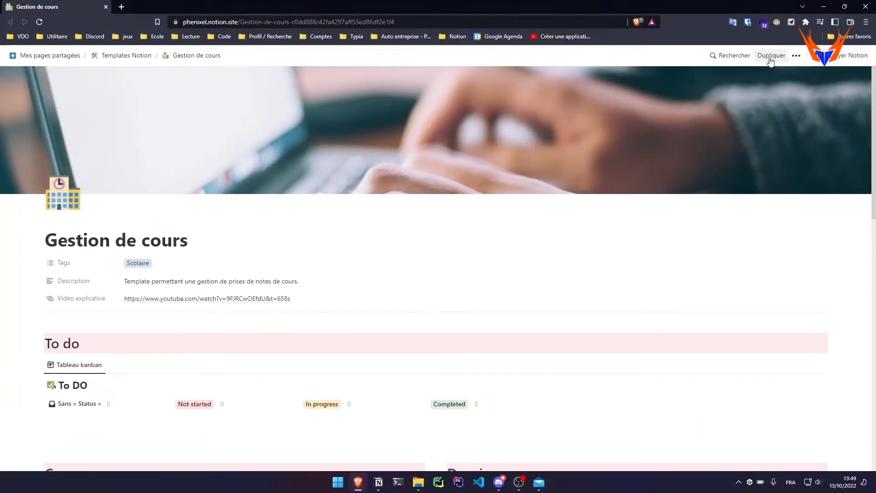
click(771, 55)
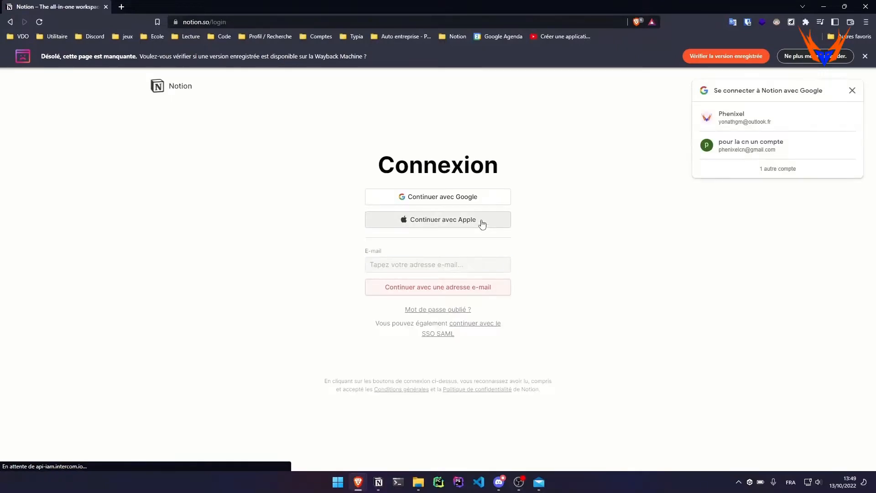
click(475, 202)
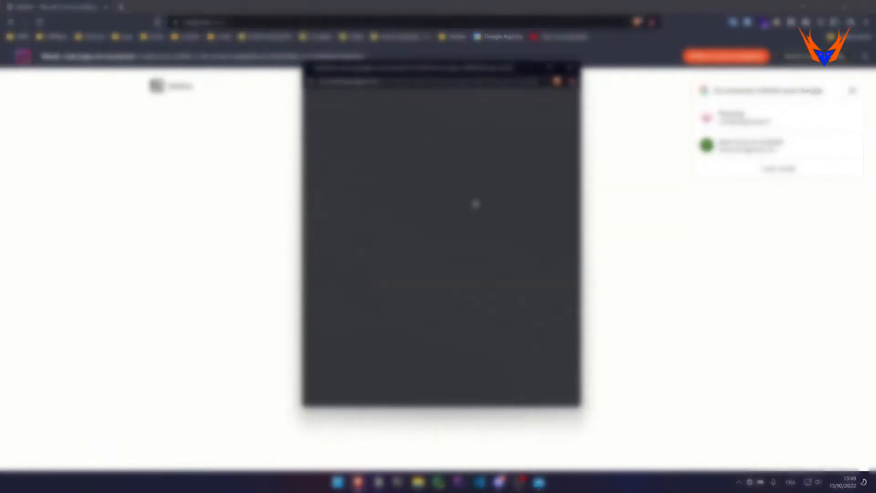
click(476, 204)
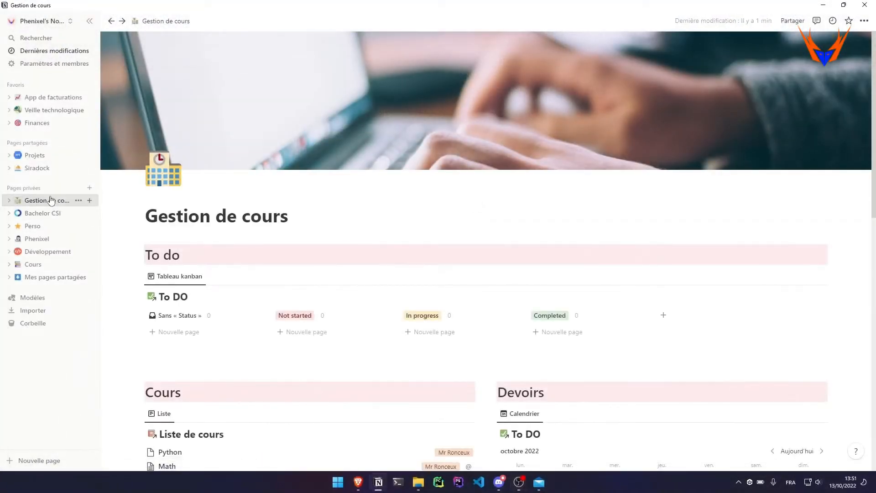
- Look over the duplicated Gestion de cours page and hide the sidebar
scroll(360, 274, down, 12)
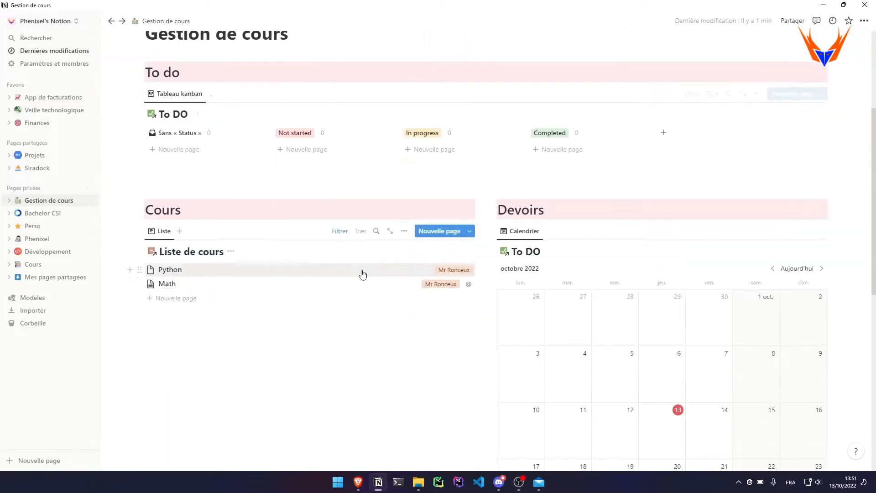
scroll(469, 246, up, 9)
scroll(224, 141, up, 3)
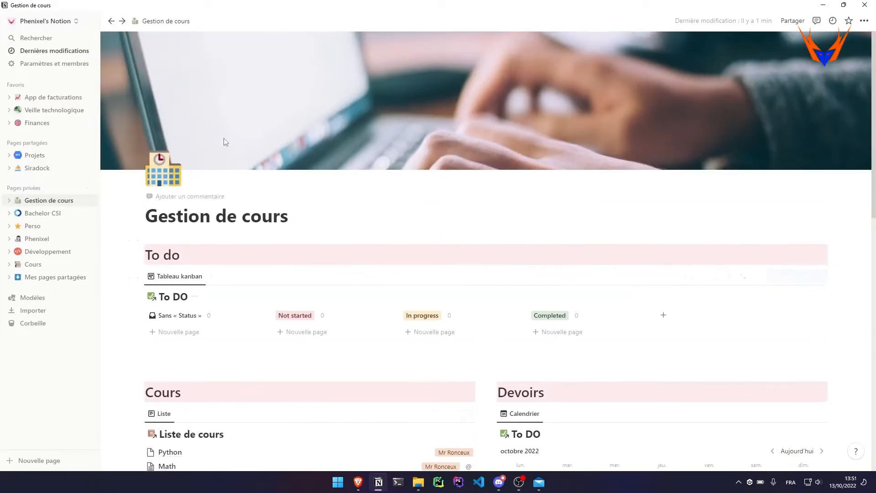
click(89, 22)
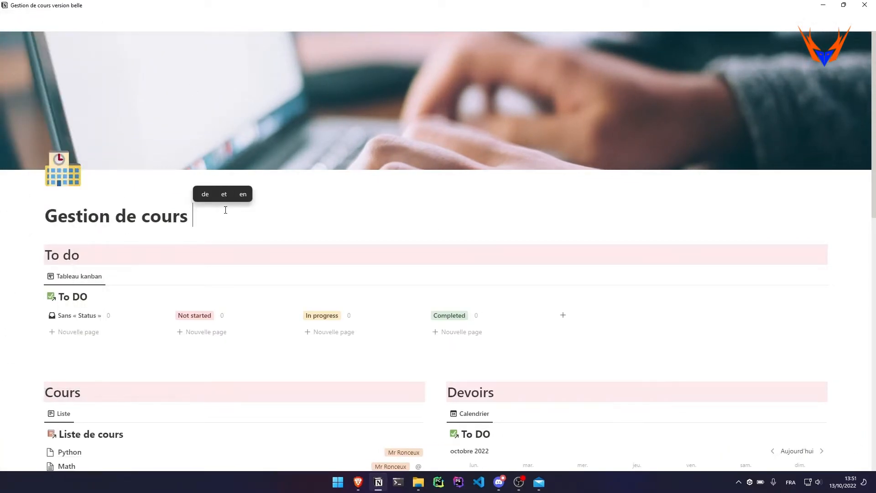
- Insert a full-block equation reading \Huge To~DO under the page title
scroll(225, 210, down, 2)
scroll(209, 173, up, 1)
key(Return)
text(/equ)
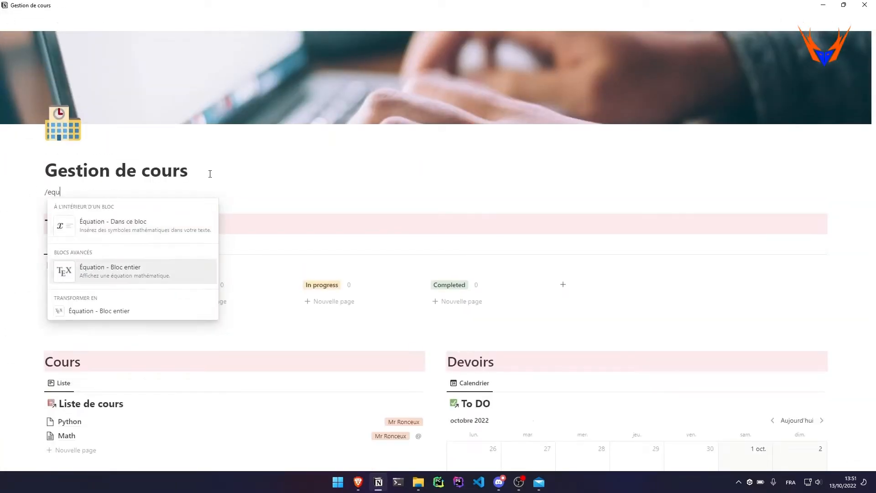
key(Return)
text(\Huge To)
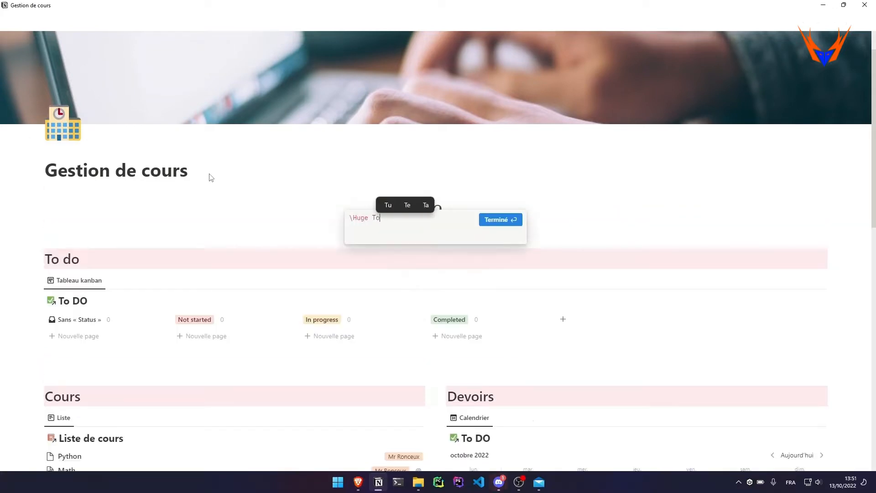
text(~DO)
key(Return)
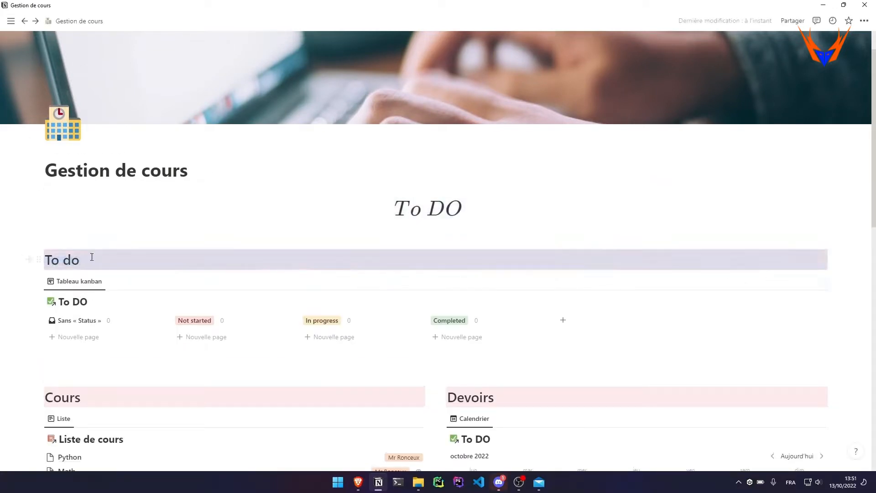
- Insert a full-block equation reading \Huge Cours beneath the Cours heading
scroll(287, 310, down, 2)
text(/equ)
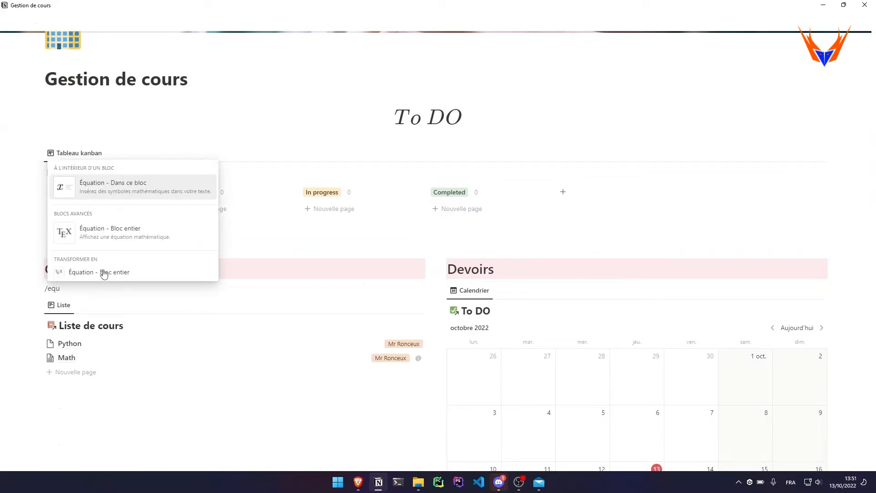
click(104, 273)
text(\Huge Cours)
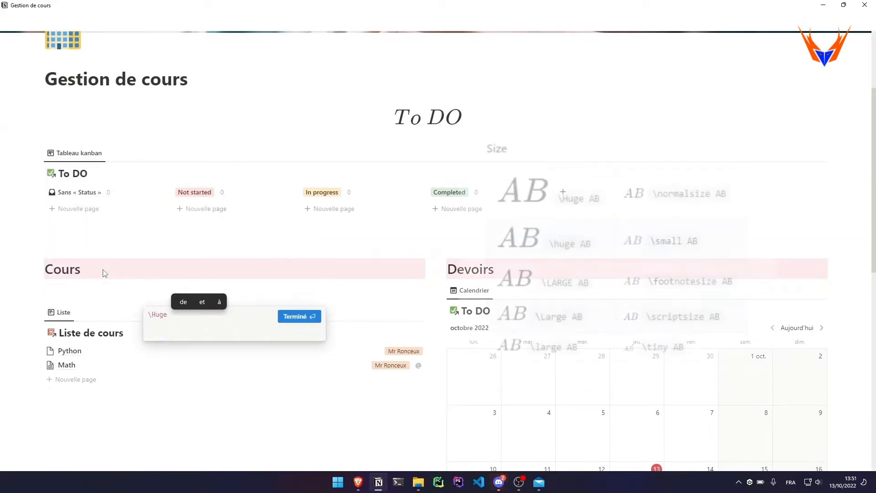
key(Return)
- Add a matching Devoir equation above the calendar and delete the old Cours and Devoirs text headings
click(39, 292)
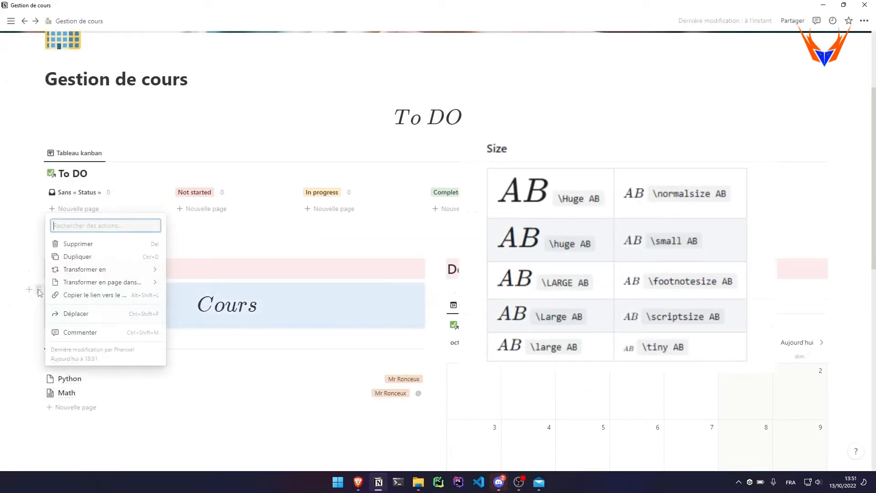
key(Escape)
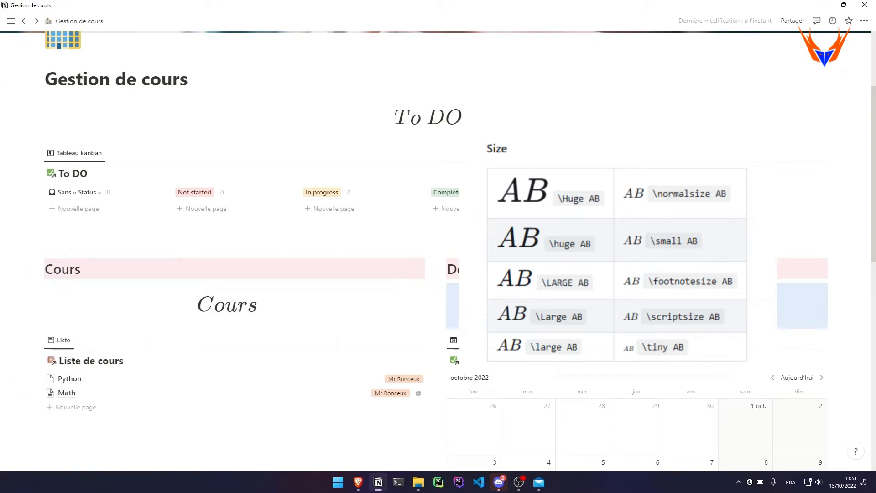
key(Delete)
scroll(411, 367, down, 8)
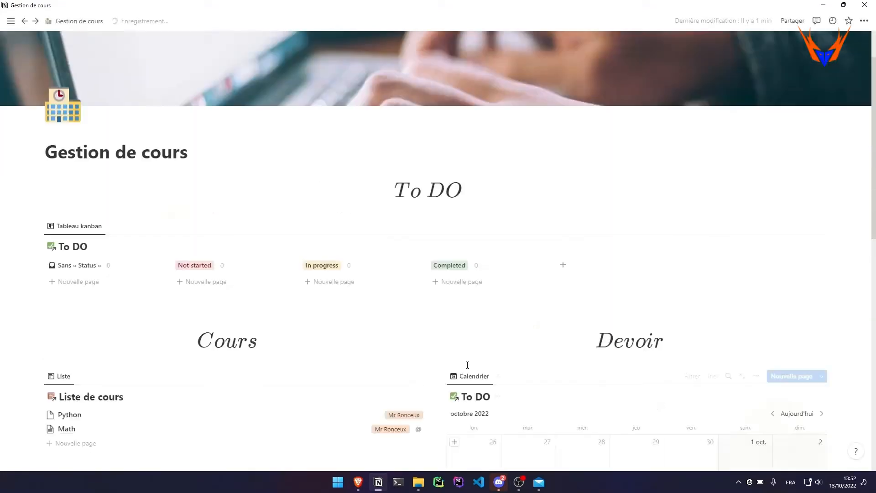
- Expand the Back toggle above the template credits and give it a grey background
scroll(467, 365, down, 8)
drag(32, 433, 187, 372)
click(175, 442)
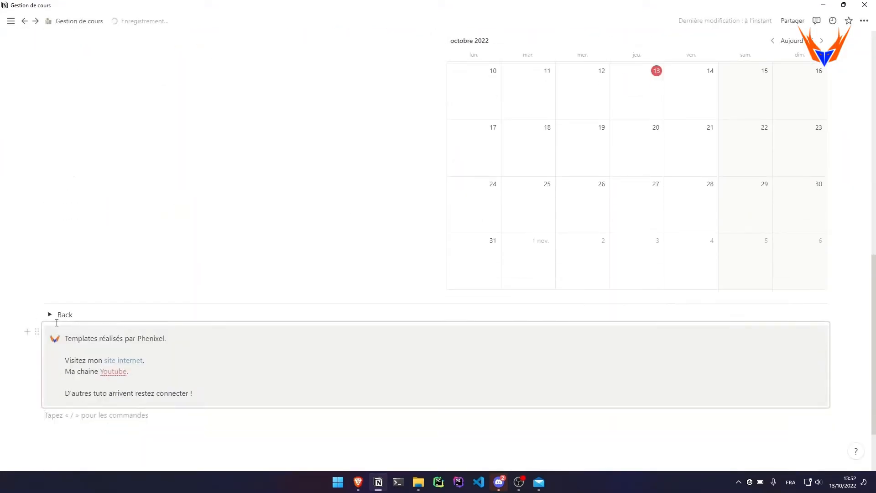
click(50, 314)
click(39, 314)
mouse_move(93, 371)
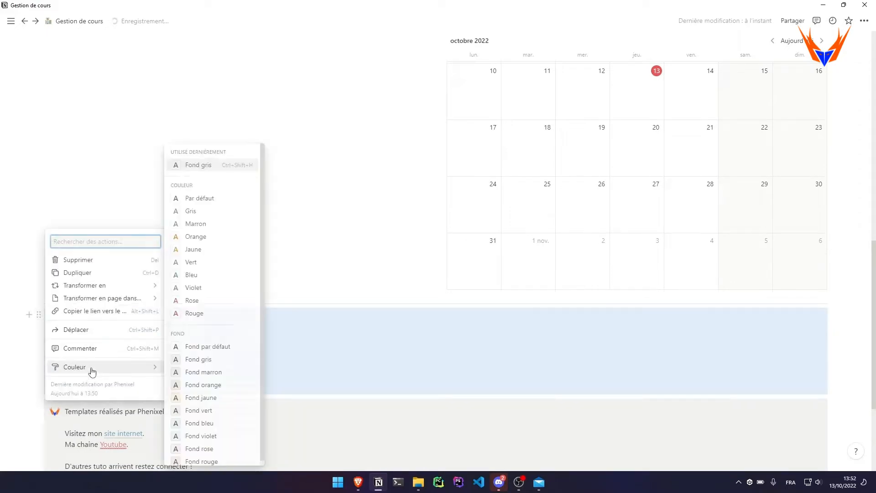
click(219, 361)
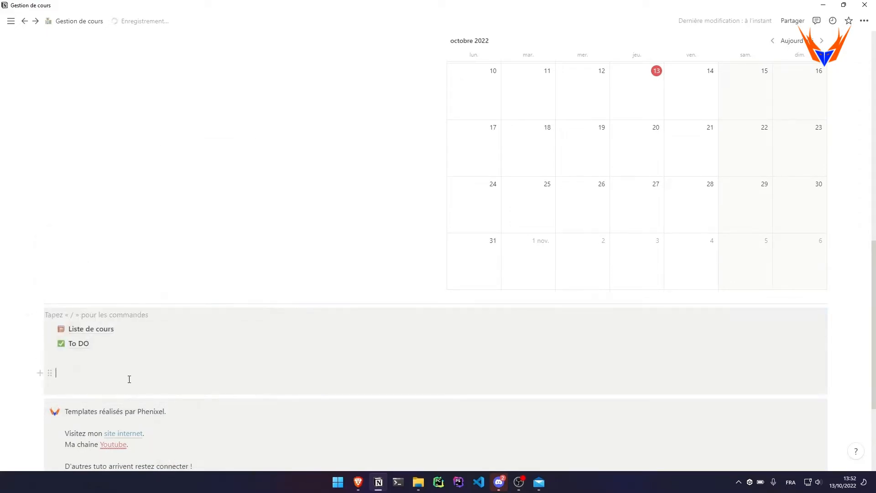
- Take the empty last line out of the grey block containing the Liste de cours and To DO databases
click(128, 387)
key(BackSpace)
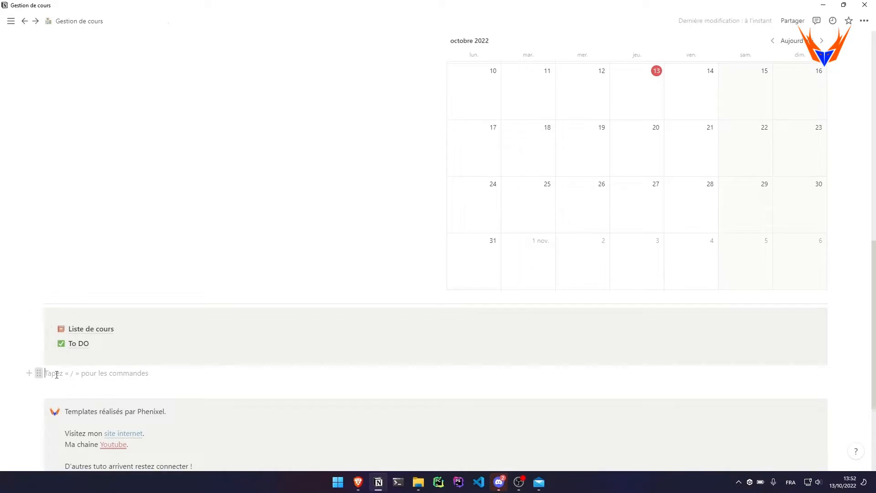
drag(39, 373, 472, 354)
scroll(422, 361, up, 12)
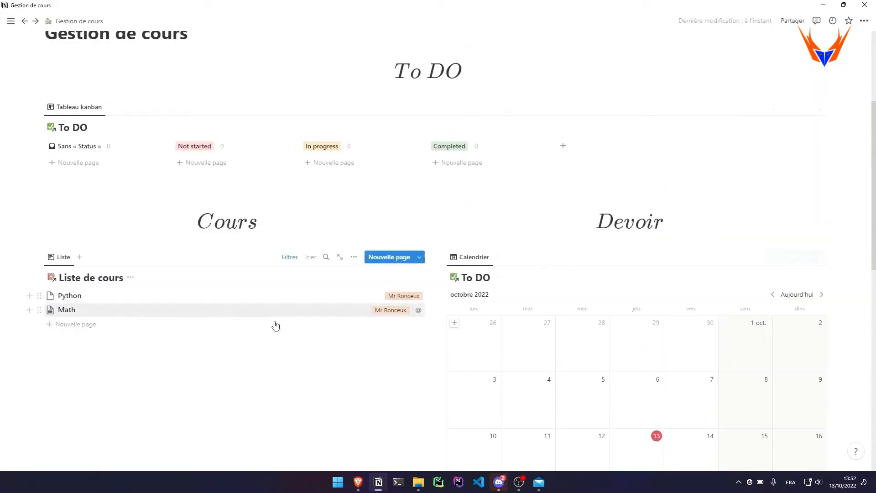
- Add a toggle block under the page title, nest the To DO equation in it, and turn the toggle into plain text
scroll(721, 281, down, 6)
scroll(234, 181, up, 5)
click(235, 181)
key(Return)
text(>)
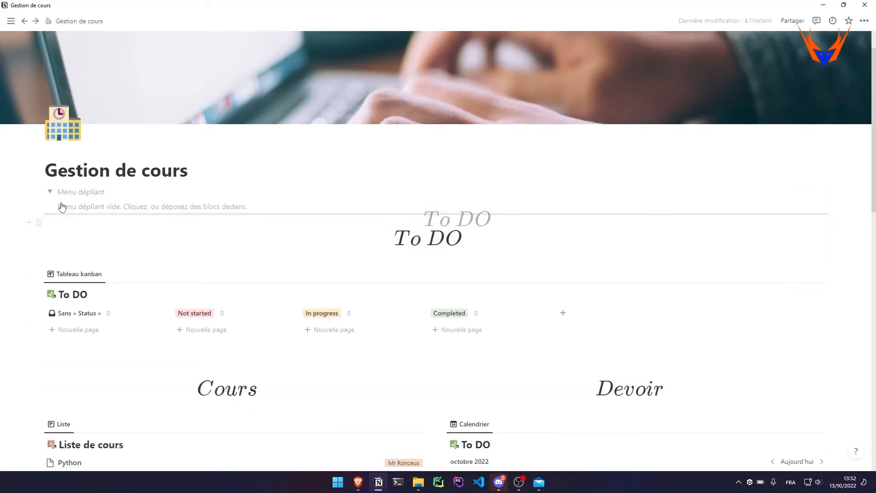
key(BackSpace)
- Try the Rose text colour on the block containing the To DO equation
click(38, 191)
mouse_move(142, 249)
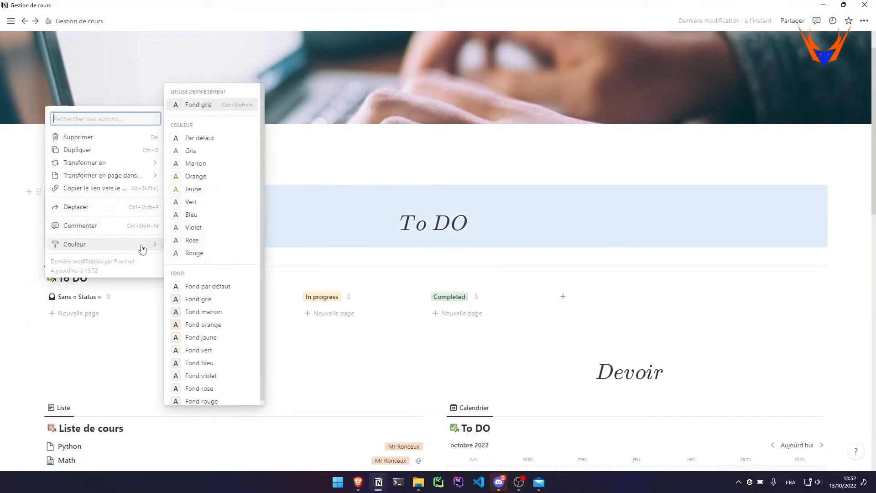
click(217, 246)
click(49, 206)
click(206, 155)
- Set the text colour of the block containing the To DO equation to Rouge
click(39, 192)
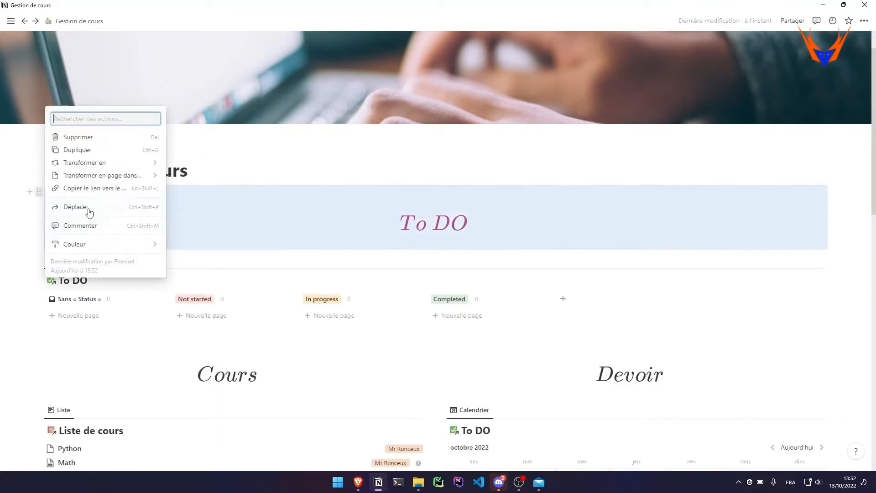
mouse_move(114, 244)
click(215, 252)
- Remove the empty line under the kanban board and copy the red To DO block below the Cours equation
scroll(542, 284, down, 2)
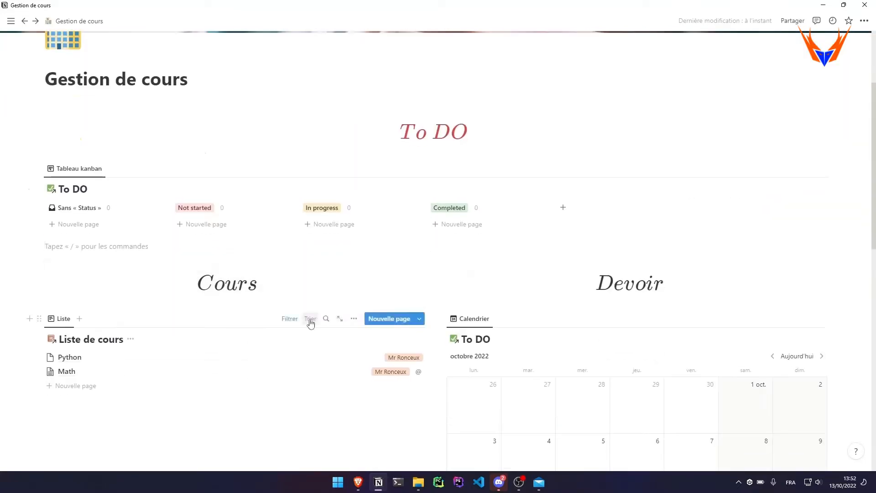
drag(14, 103, 157, 153)
click(39, 100)
click(275, 108)
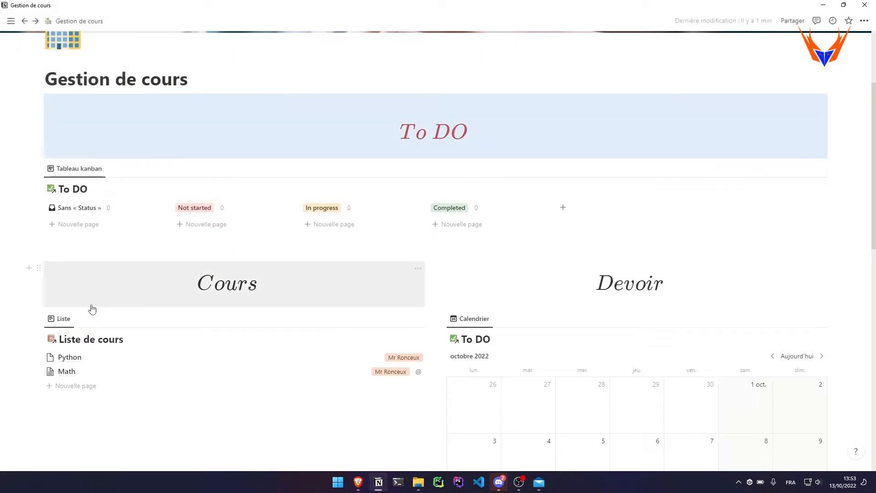
click(85, 251)
key(Return)
drag(39, 100, 114, 314)
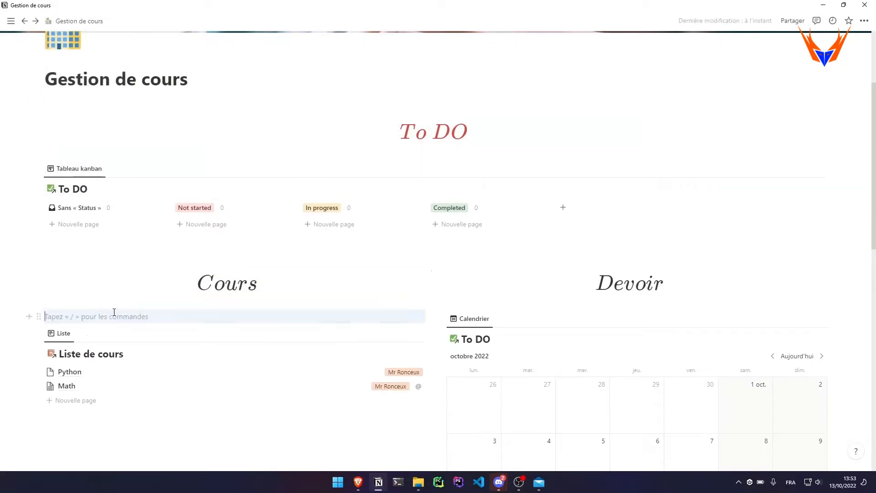
text(To DO)
- Duplicate the red To DO block from the Cours column and place the copy below the Devoir equation
click(39, 317)
key(ctrl+d)
drag(38, 378, 502, 303)
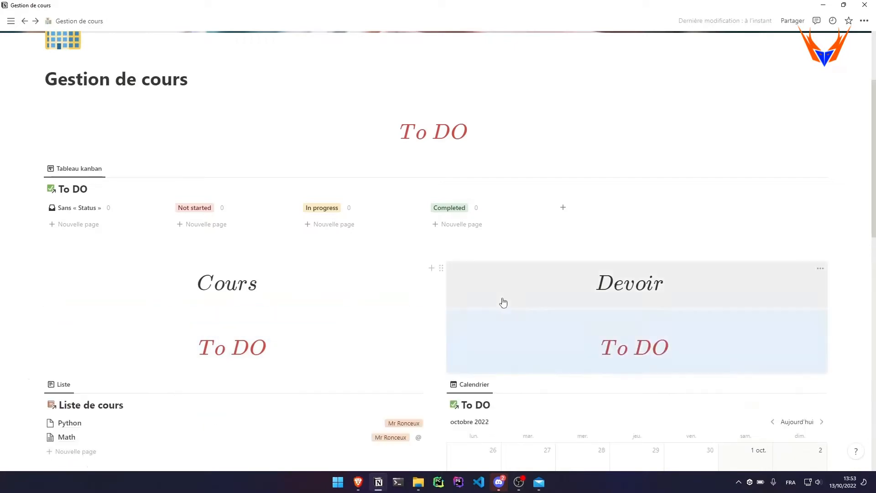
- Replace the black Cours and Devoir equations and the red To DO copies with red equations reading Cours and Devoir
drag(18, 297, 580, 334)
key(Delete)
click(232, 299)
key(BackSpace)
key(BackSpace)
text(Cours)
key(Return)
click(623, 303)
key(Return)
- Look over the restyled page and set its font style to Serif
scroll(551, 350, down, 3)
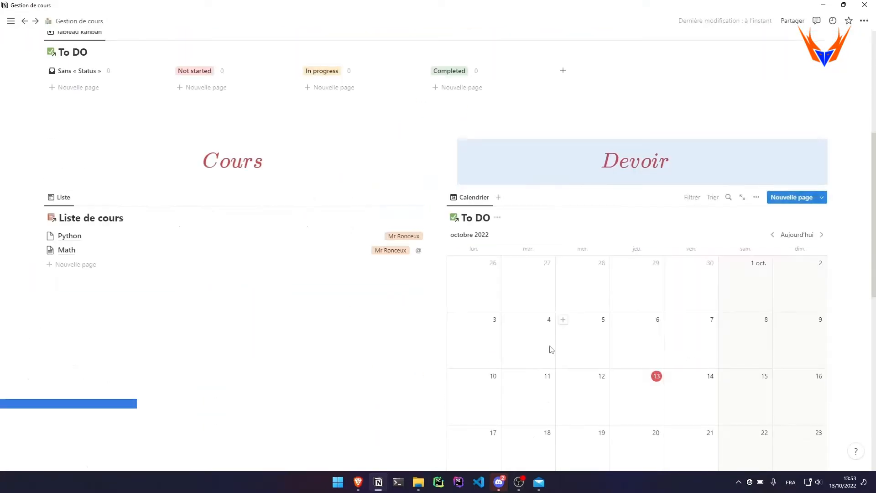
scroll(629, 347, up, 6)
scroll(706, 342, down, 8)
scroll(793, 237, up, 8)
scroll(808, 211, down, 4)
click(862, 25)
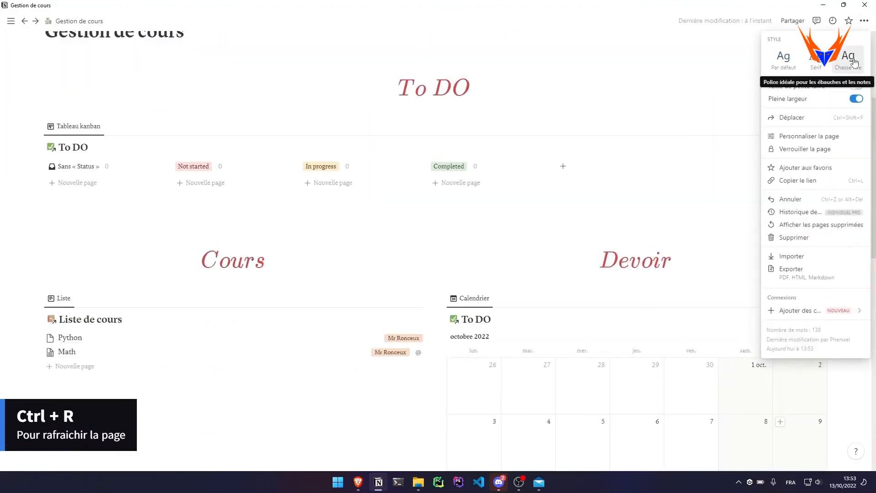
click(822, 58)
click(82, 277)
- Open the options for changing the page's cover image
scroll(205, 260, up, 4)
scroll(346, 244, down, 1)
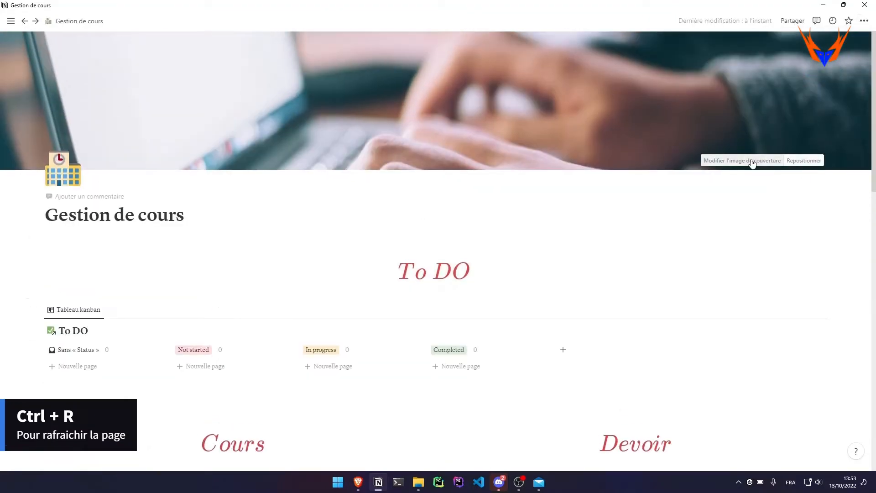
click(752, 163)
click(828, 256)
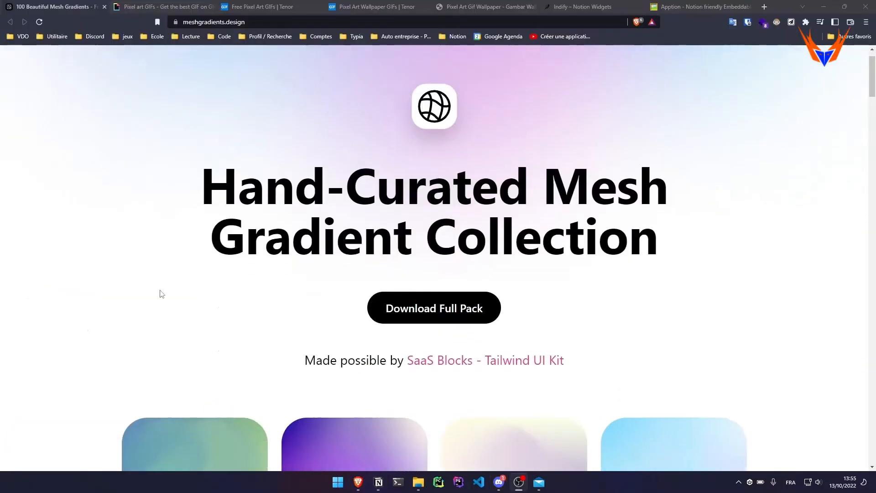
- Browse the meshgradients.design collection for a purple-to-blue gradient, open the full-size image and copy its link
scroll(162, 294, down, 14)
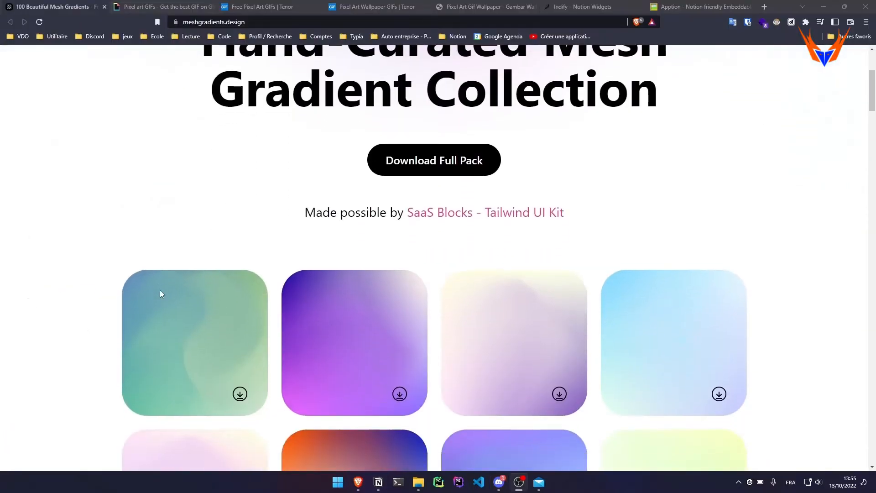
scroll(160, 294, down, 15)
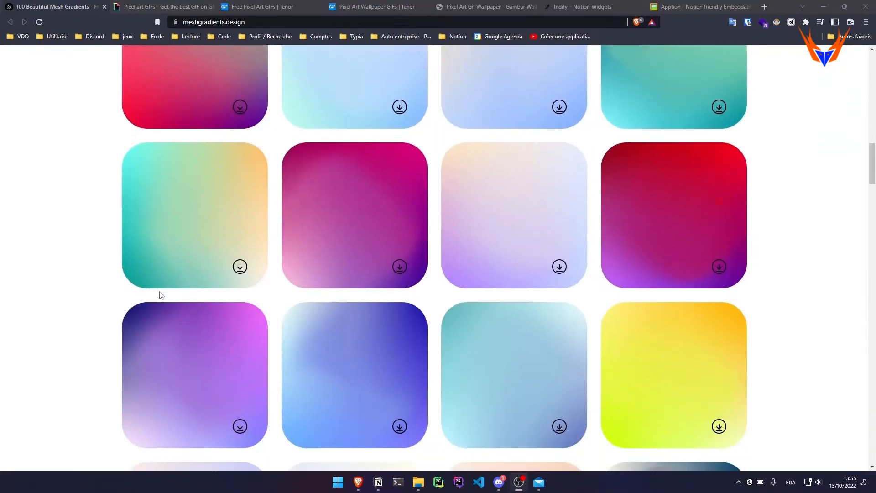
scroll(159, 293, down, 5)
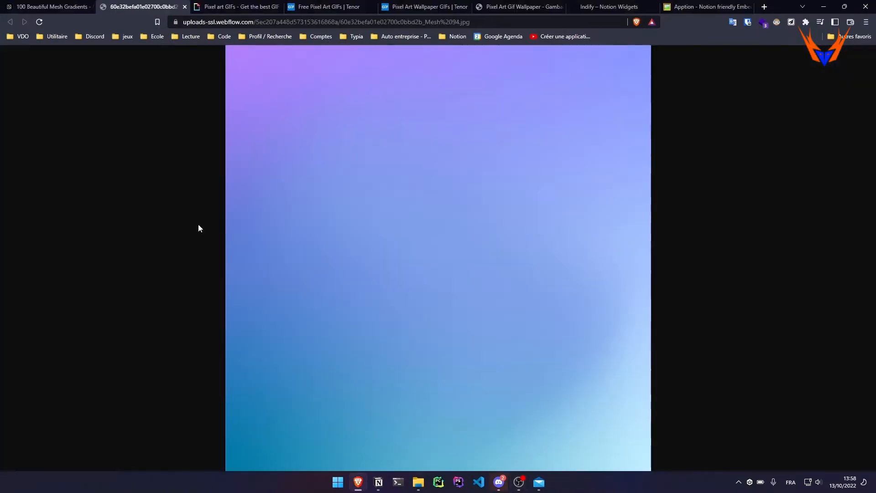
right_click(372, 262)
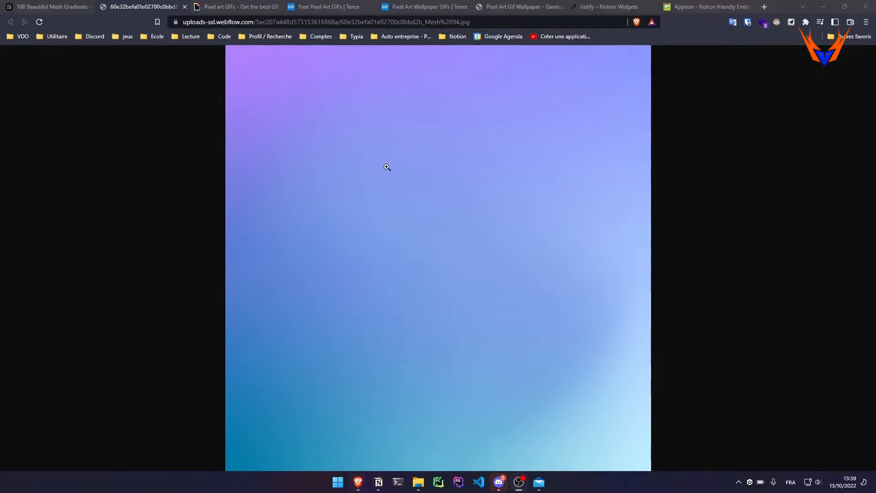
- Switch to Notion and set the copied gradient image link as the Gestion de cours page's cover
click(378, 482)
click(332, 433)
click(747, 162)
click(688, 176)
key(ctrl+v)
click(704, 219)
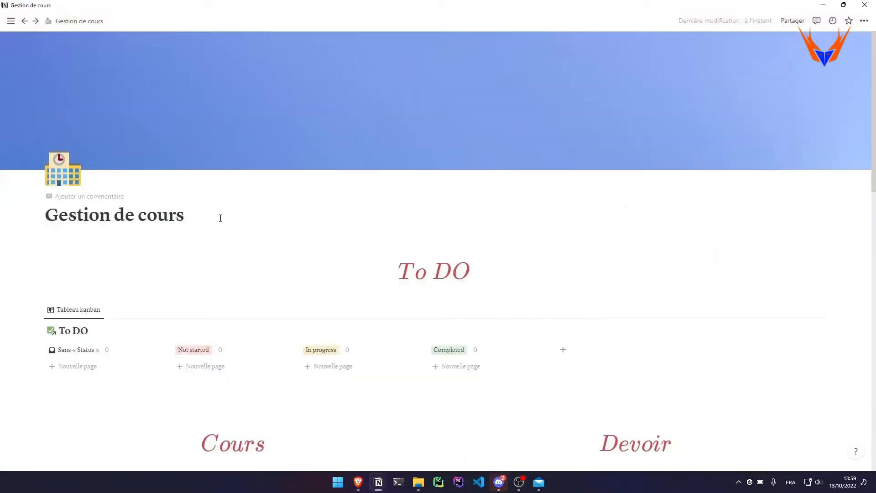
- Insert the gradient image below the page title at full page width and reduce its height to a thin banner
key(Return)
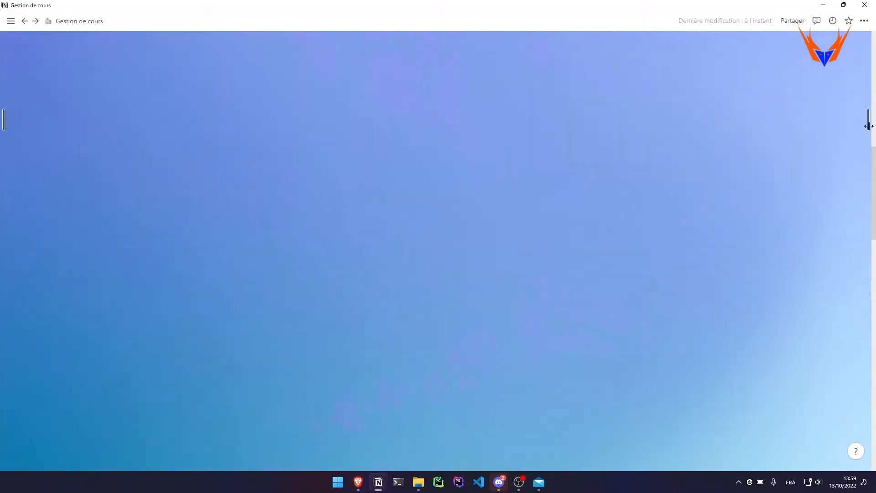
scroll(338, 274, down, 5)
scroll(491, 270, up, 5)
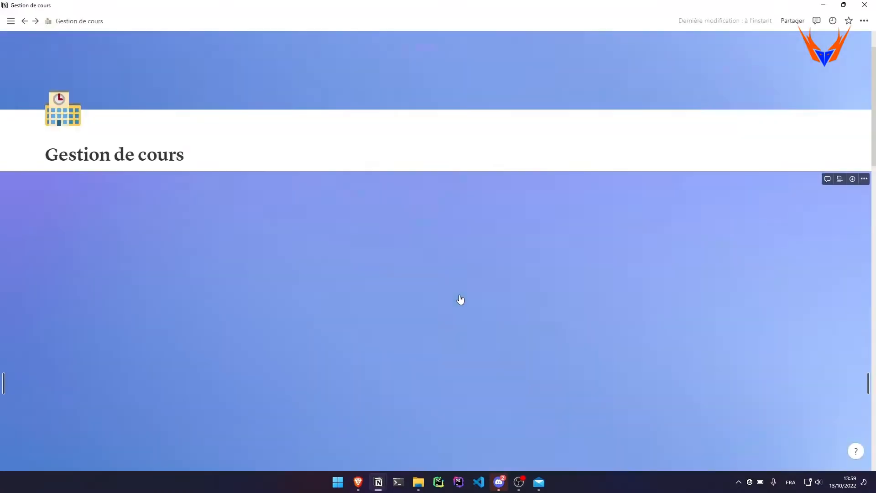
scroll(461, 301, down, 5)
scroll(473, 294, down, 1)
drag(436, 378, 436, 290)
scroll(487, 256, down, 4)
scroll(487, 256, up, 9)
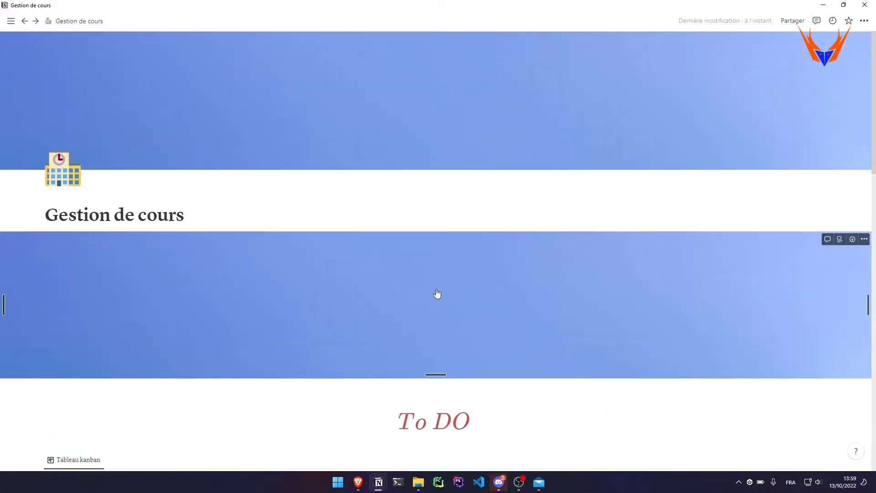
scroll(436, 292, down, 6)
scroll(436, 292, up, 6)
scroll(350, 299, down, 7)
- Add a blank line below the page title and place a copy of the gradient banner between the To DO board and the Cours and Devoir columns
click(166, 153)
scroll(167, 153, up, 5)
click(209, 127)
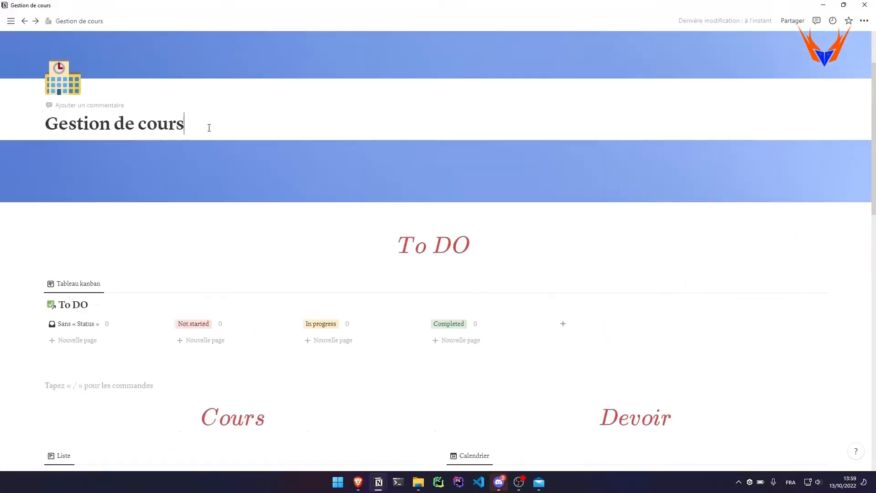
key(Return)
key(Return)
scroll(215, 112, down, 7)
drag(39, 163, 244, 109)
key(ctrl+v)
scroll(244, 117, up, 5)
- Insert an empty line between the To DO board and the gradient banner beneath it
click(864, 20)
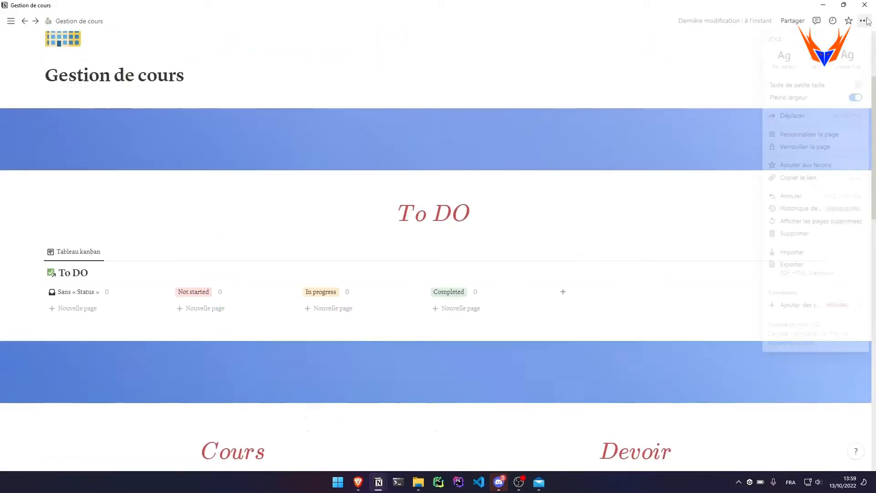
click(370, 269)
scroll(370, 269, down, 2)
scroll(370, 269, up, 1)
click(76, 287)
key(Return)
scroll(87, 274, up, 2)
- Set the colour of the To DO, Cours and Devoir equations to blue
click(38, 225)
mouse_move(100, 278)
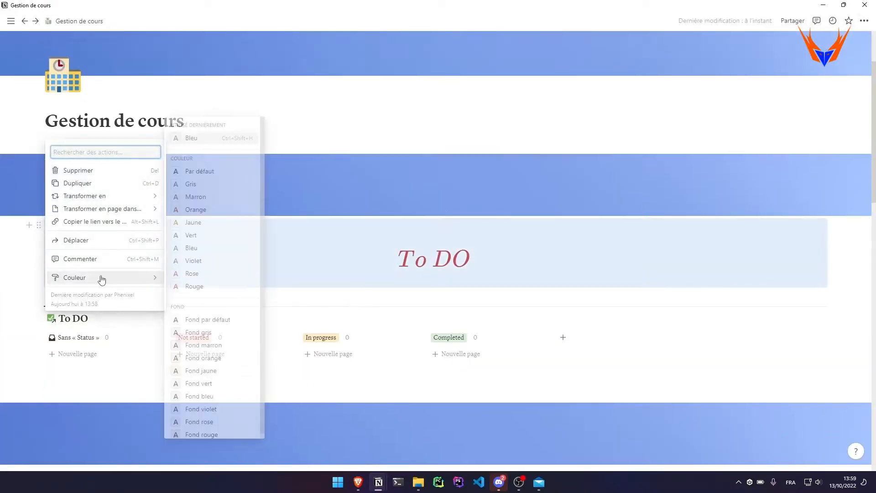
click(194, 249)
scroll(151, 248, down, 5)
click(39, 252)
mouse_move(100, 304)
click(209, 275)
click(441, 252)
mouse_move(388, 304)
click(472, 274)
- Give the callout holding the Liste de cours and To DO links a blue background
scroll(266, 288, down, 12)
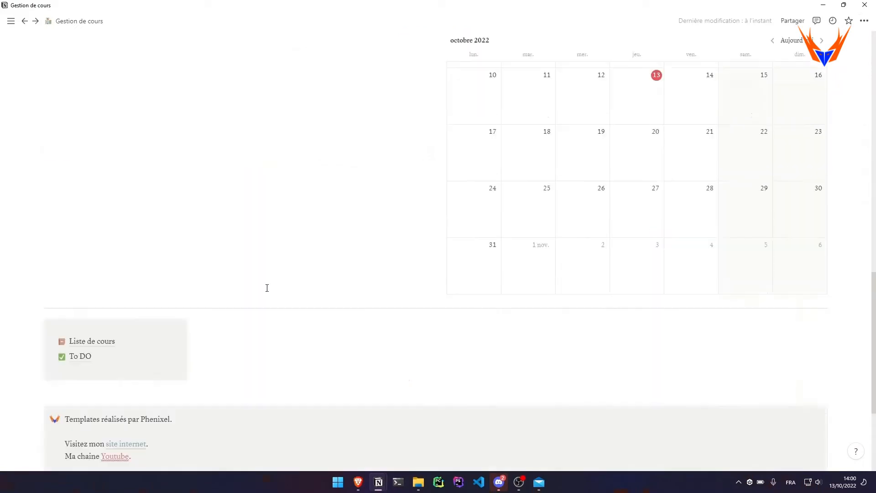
click(39, 205)
click(250, 268)
- Move the Liste de cours view into a toggle block under Cours, blank the toggle's label and colour it blue
scroll(50, 215, up, 5)
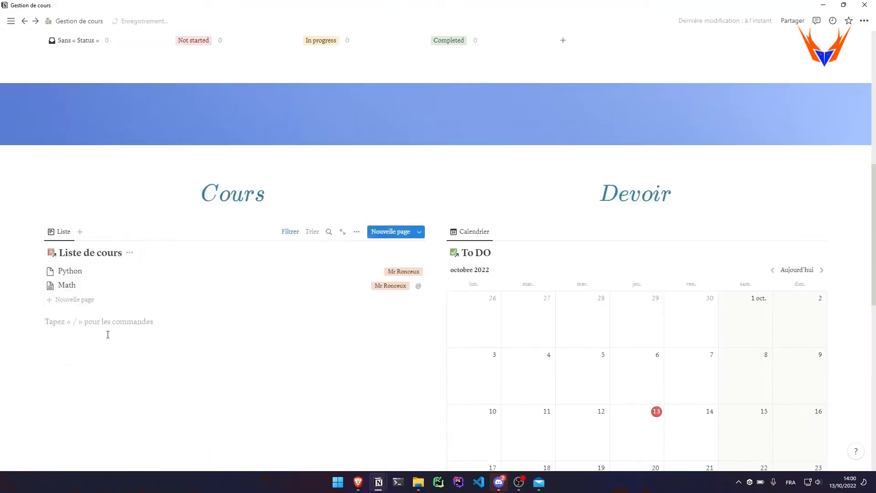
drag(39, 232, 460, 236)
click(82, 230)
key(BackSpace)
click(39, 229)
mouse_move(100, 282)
click(207, 249)
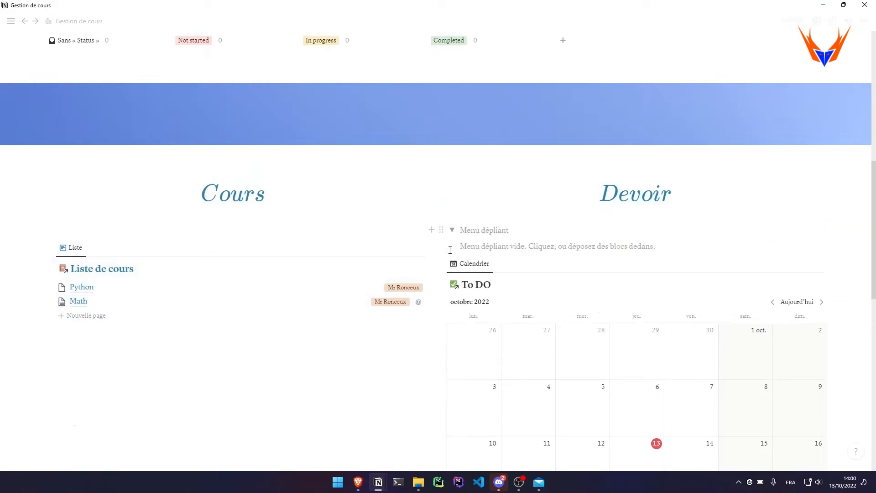
- Move the To DO calendar into a toggle block under Devoir, blank the toggle's label and colour it blue
drag(441, 264, 474, 247)
click(473, 230)
key(BackSpace)
click(441, 230)
mouse_move(376, 282)
click(479, 250)
- Replace the divider above the blue links callout with a copy of the gradient banner
scroll(521, 247, down, 9)
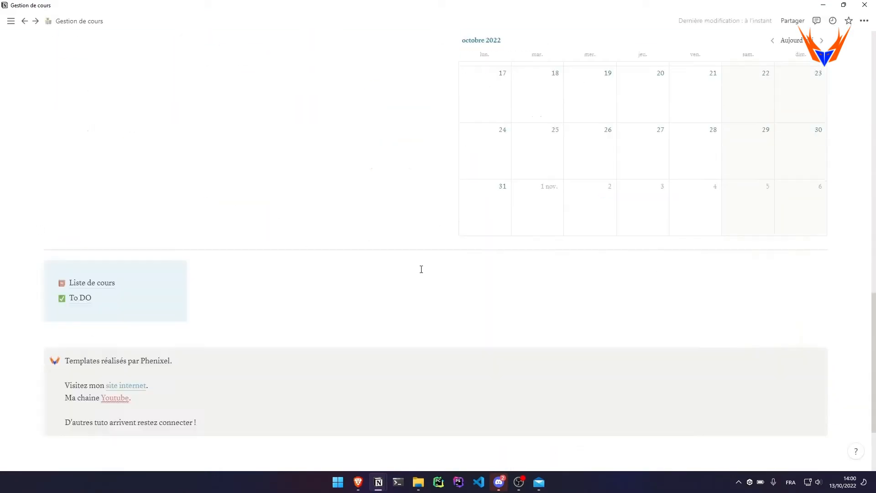
scroll(421, 269, up, 9)
scroll(121, 258, down, 10)
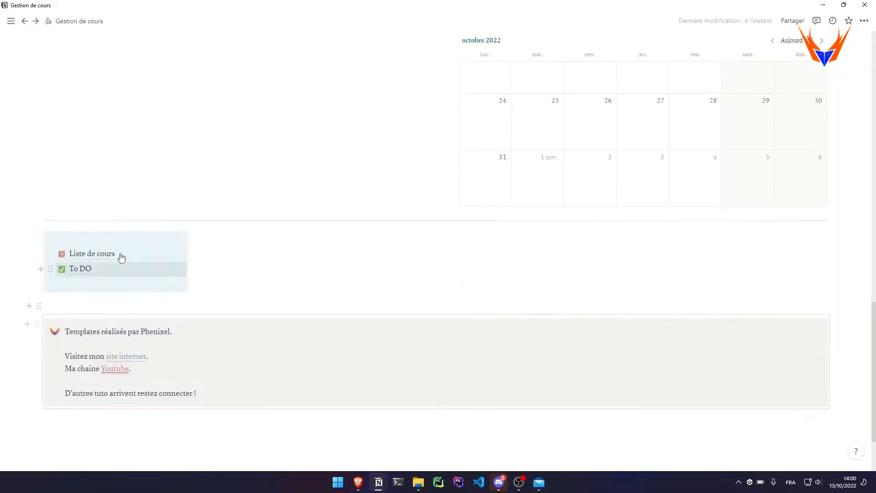
scroll(121, 258, up, 7)
click(59, 220)
drag(50, 221, 143, 309)
scroll(143, 309, down, 5)
click(136, 314)
key(ctrl+v)
- Look over the restyled page and examine the original To DO database before returning to Gestion de cours
scroll(282, 336, up, 16)
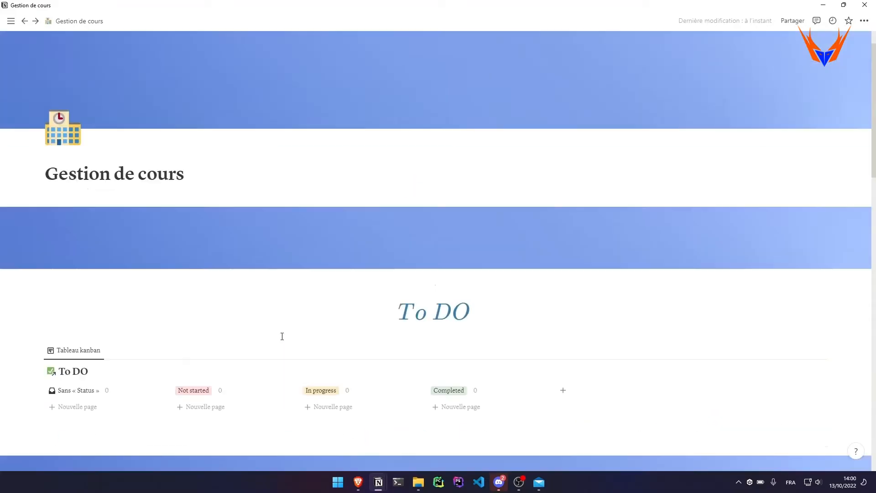
scroll(282, 336, up, 1)
scroll(444, 279, down, 15)
scroll(146, 255, up, 11)
click(148, 249)
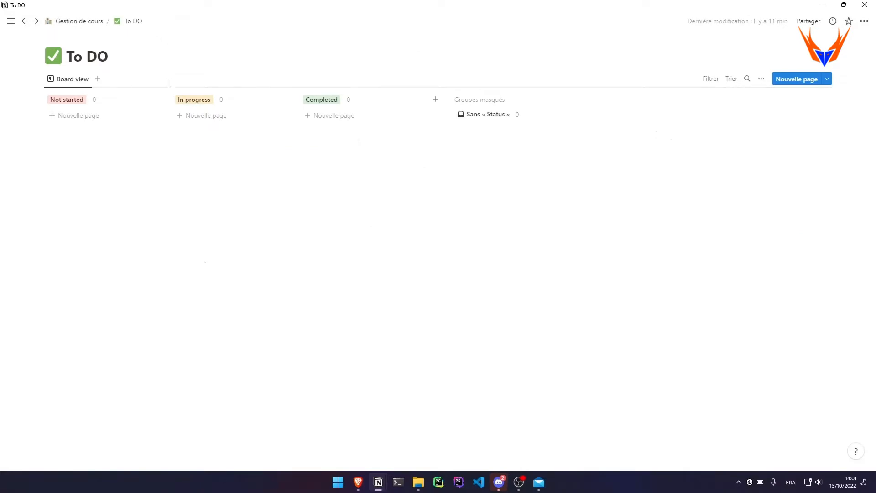
click(79, 21)
- Add a new page inside the blue links callout as a kanban board with a new database
scroll(259, 245, down, 16)
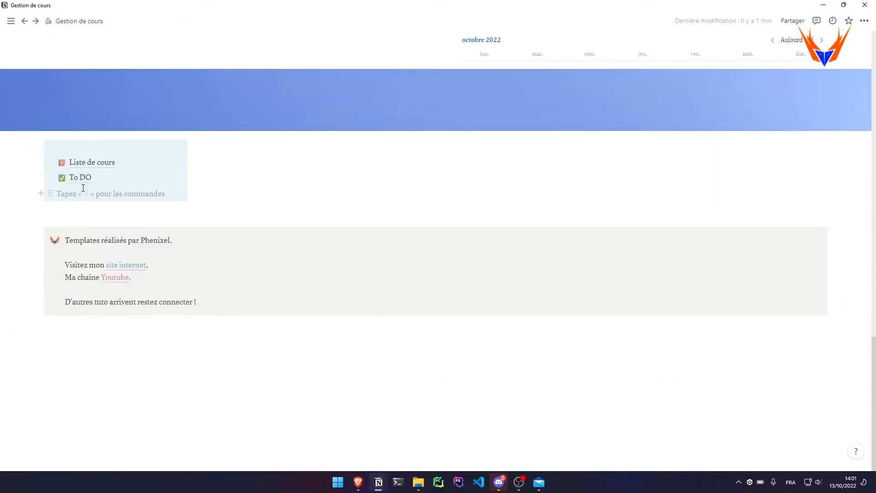
text(/)
key(Down)
key(Return)
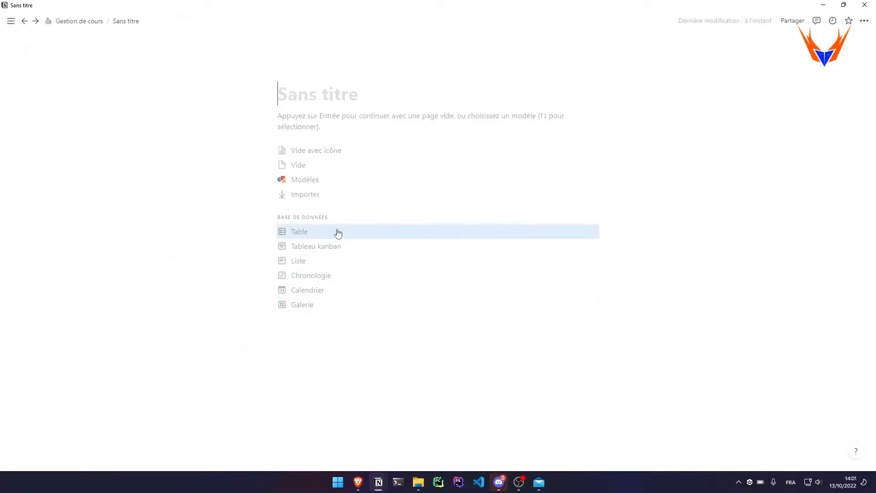
click(338, 233)
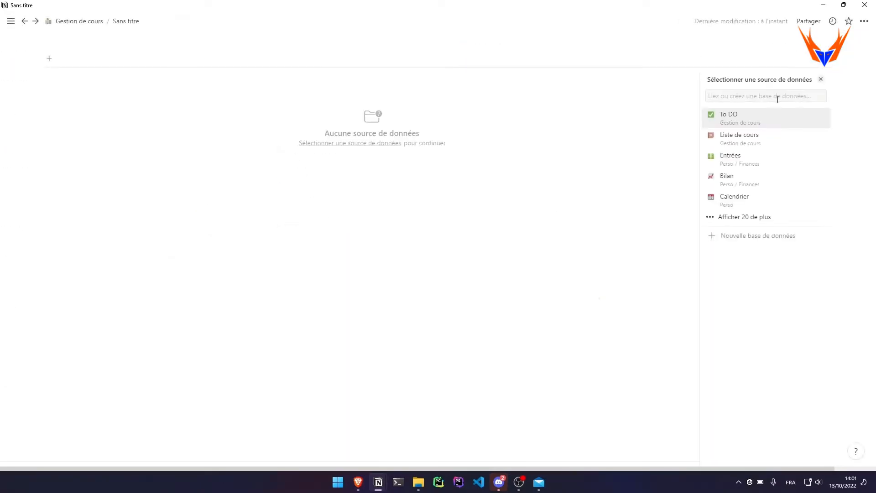
click(758, 236)
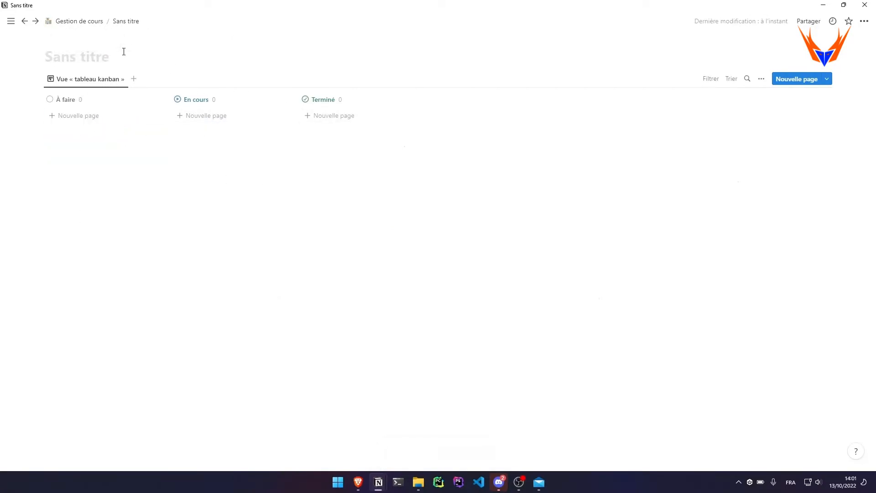
- Title the new database Best TO DO, give it a green check mark icon and return to Gestion de cours
click(78, 43)
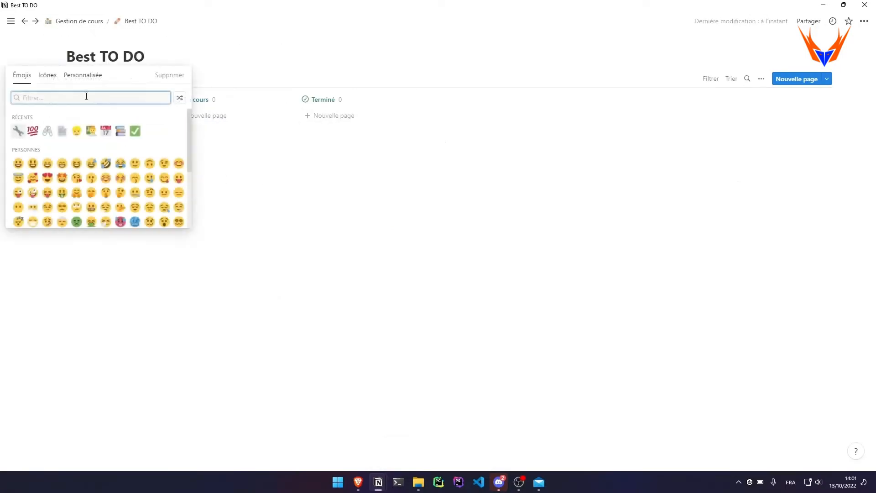
click(135, 74)
click(81, 21)
- Try switching the source of the kanban view below the To DO equation to the Best TO DO database
scroll(78, 283, down, 4)
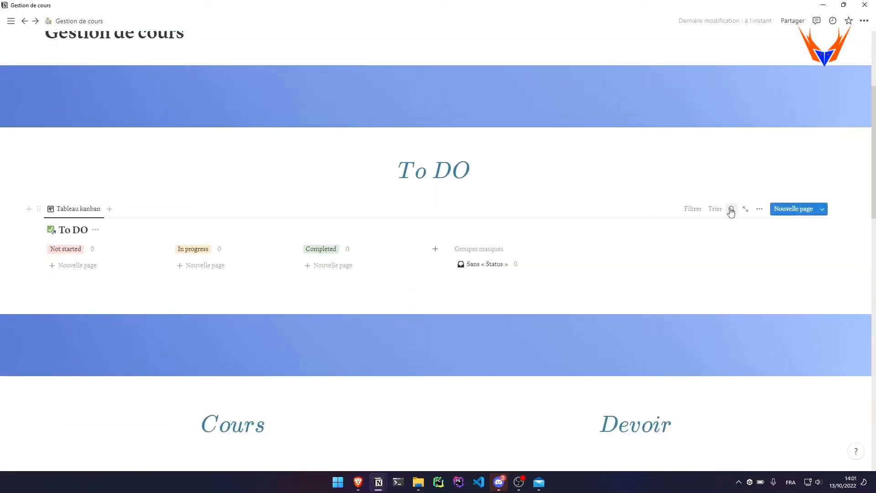
click(83, 241)
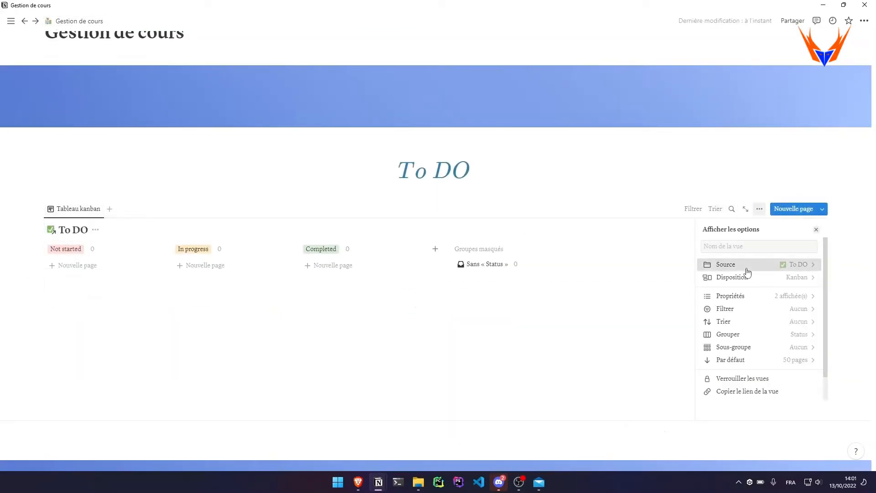
click(746, 269)
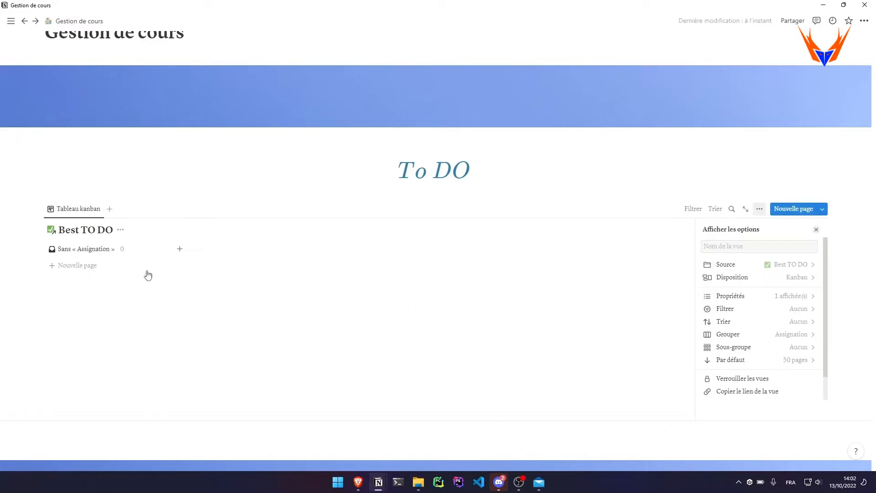
click(148, 274)
- Check the Best TO DO database's own board and remove the linked kanban view below the To DO equation
click(86, 229)
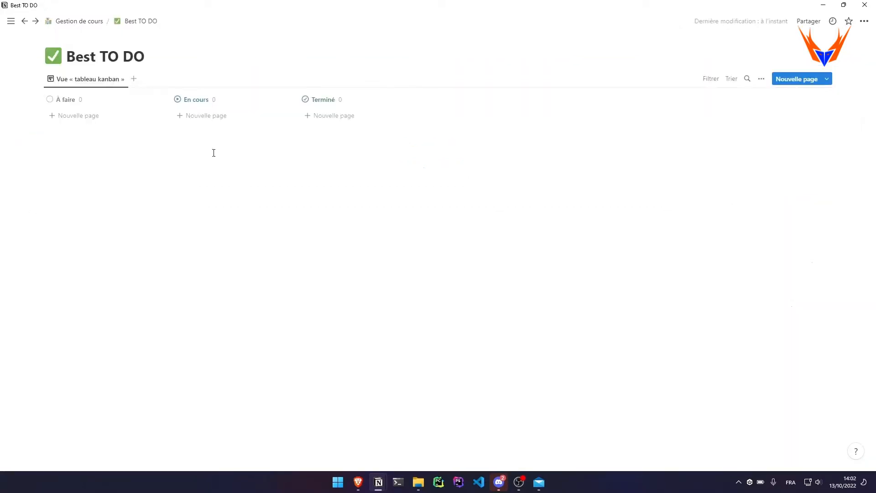
click(73, 21)
scroll(137, 296, down, 2)
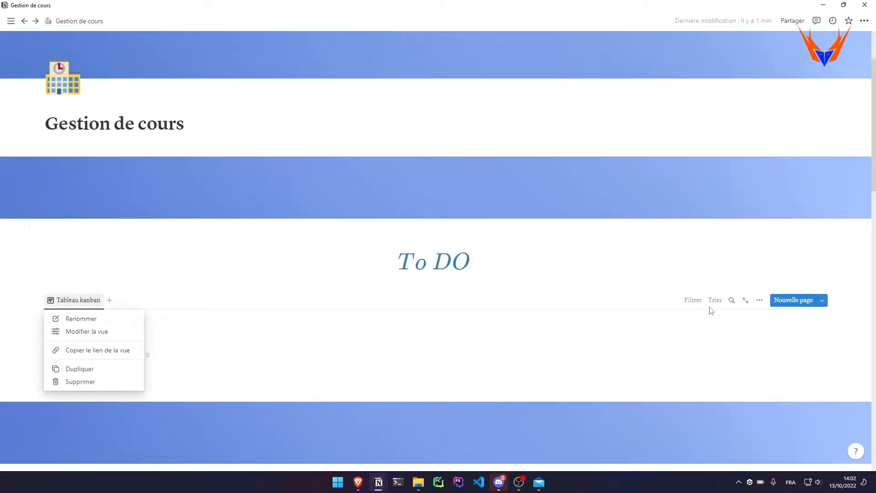
click(759, 300)
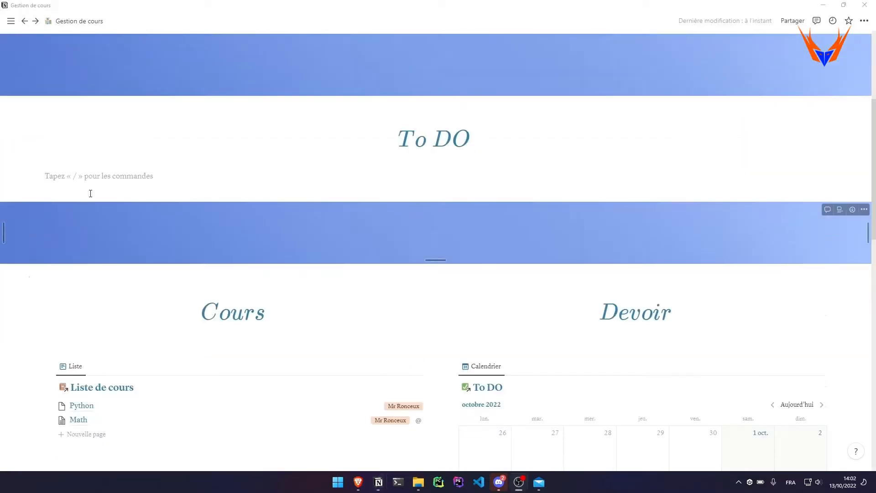
- Create a toggle block below the To DO equation containing a linked view of the Best TO DO database
click(71, 180)
text(> )
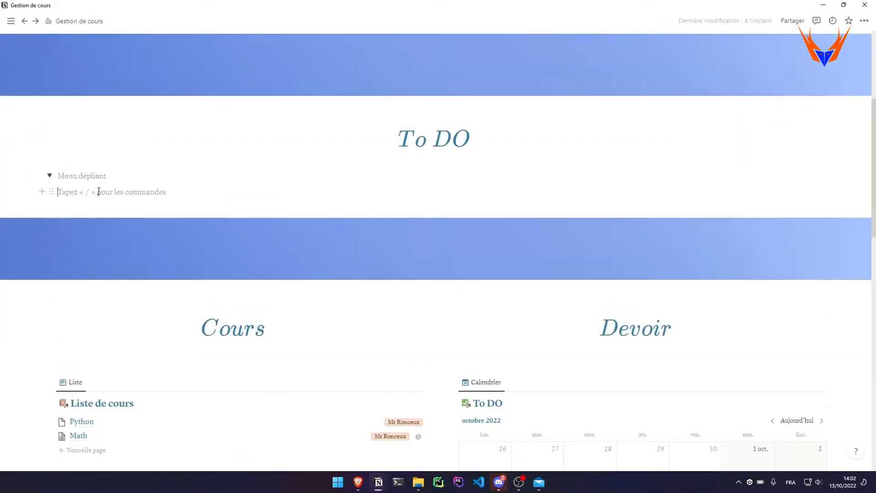
text(/linked)
key(Return)
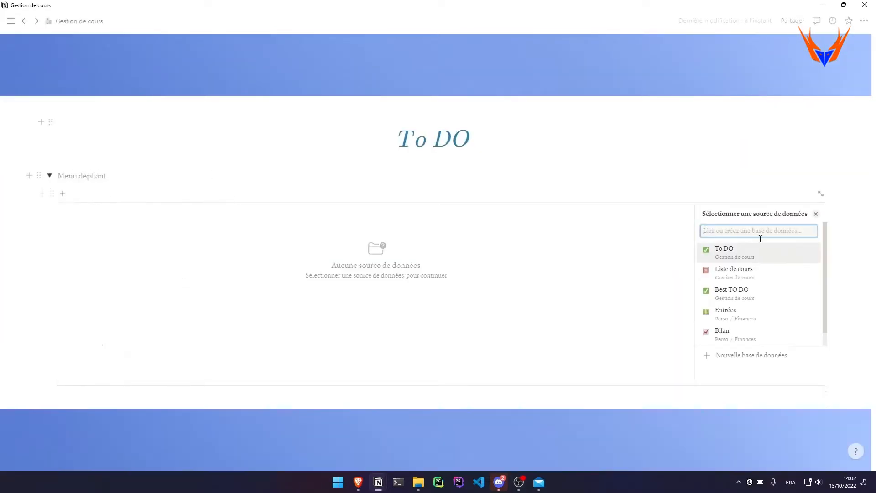
click(750, 288)
- Colour the toggle around the Best TO DO board blue and hide the board's database title
click(39, 175)
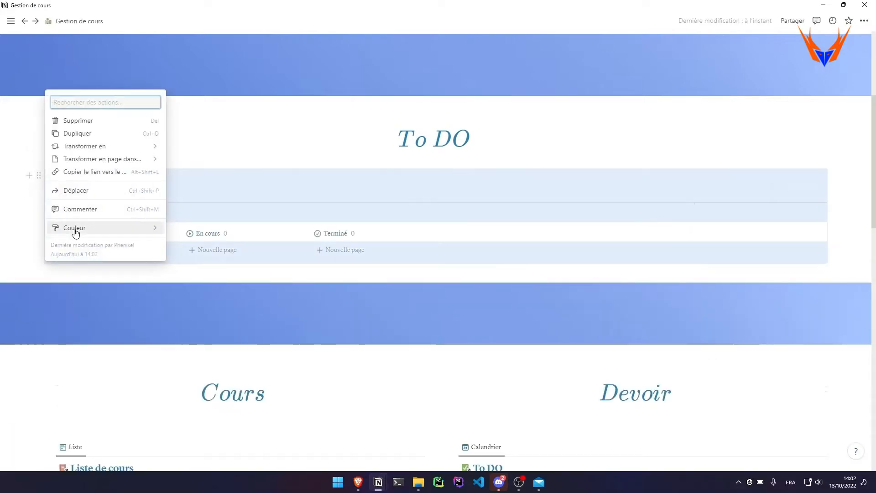
mouse_move(72, 227)
click(219, 198)
click(126, 267)
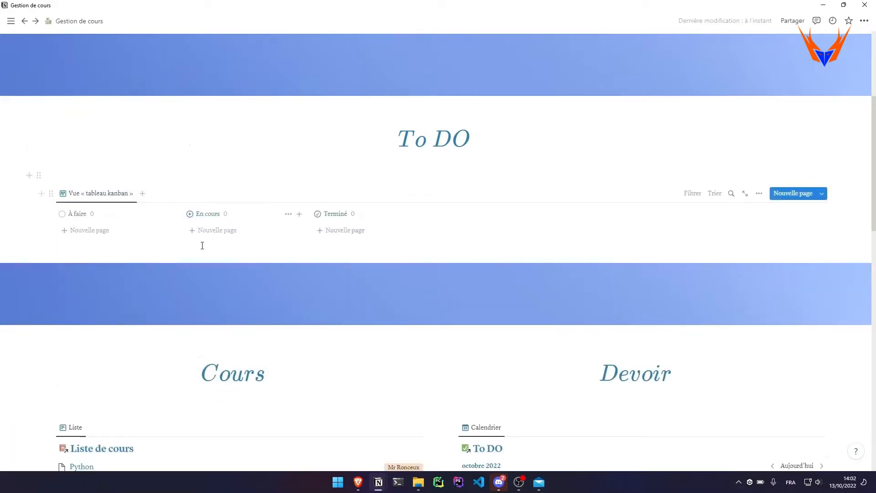
- Hide the database titles of the Cours list and Devoir calendar, and add an empty line below the Best TO DO board
scroll(243, 290, down, 3)
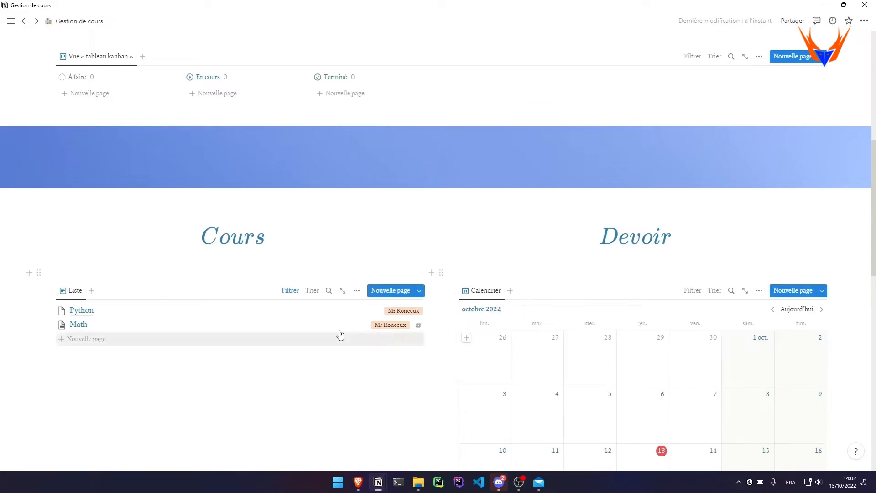
scroll(340, 334, up, 5)
click(303, 346)
scroll(540, 343, down, 2)
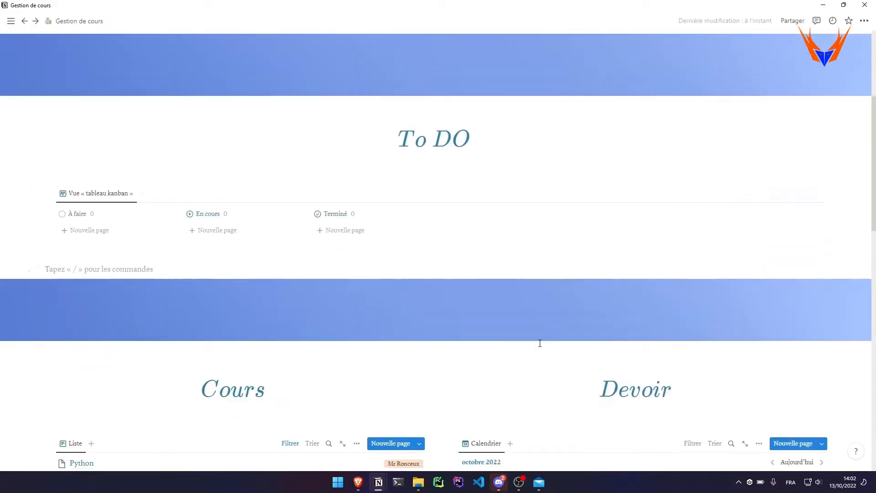
- Add a card named "A faire !" to the À faire column and delete the Assignation property from the Best TO DO database
scroll(540, 343, down, 1)
click(89, 185)
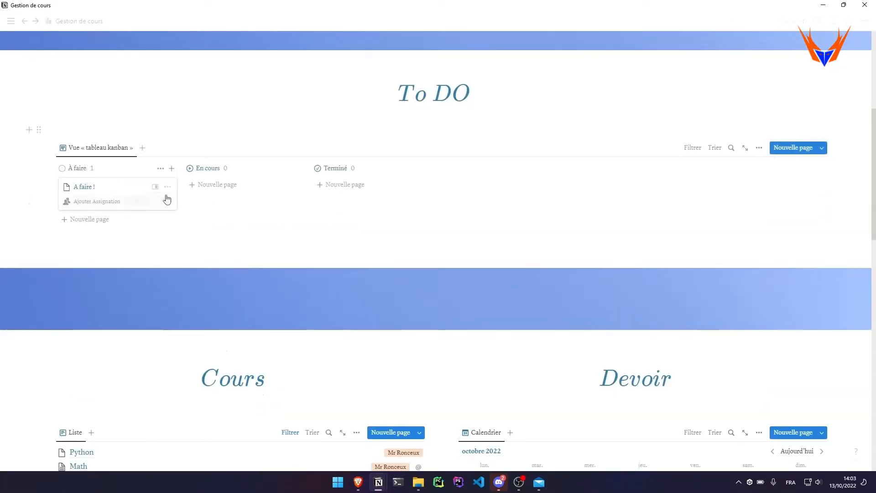
scroll(108, 246, down, 15)
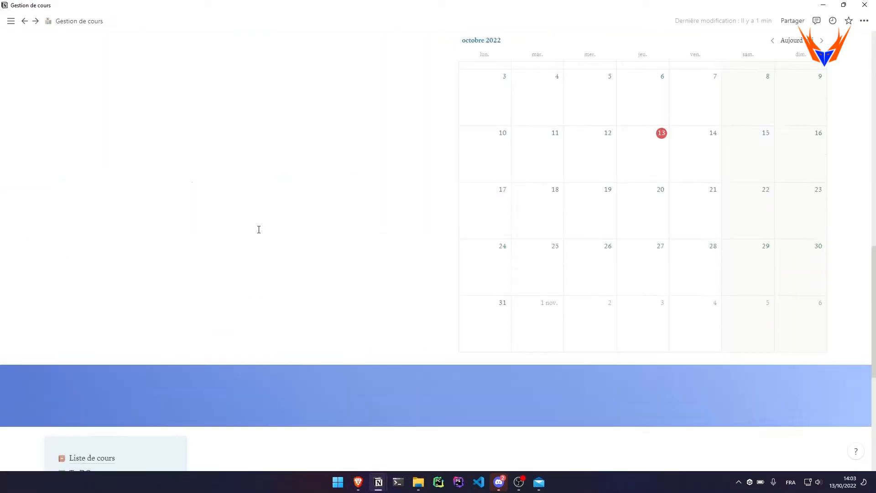
click(91, 215)
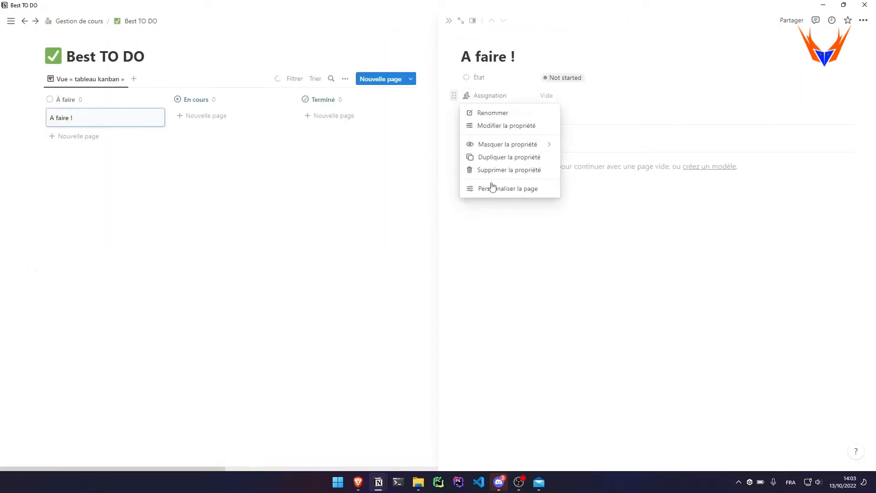
click(499, 170)
key(Return)
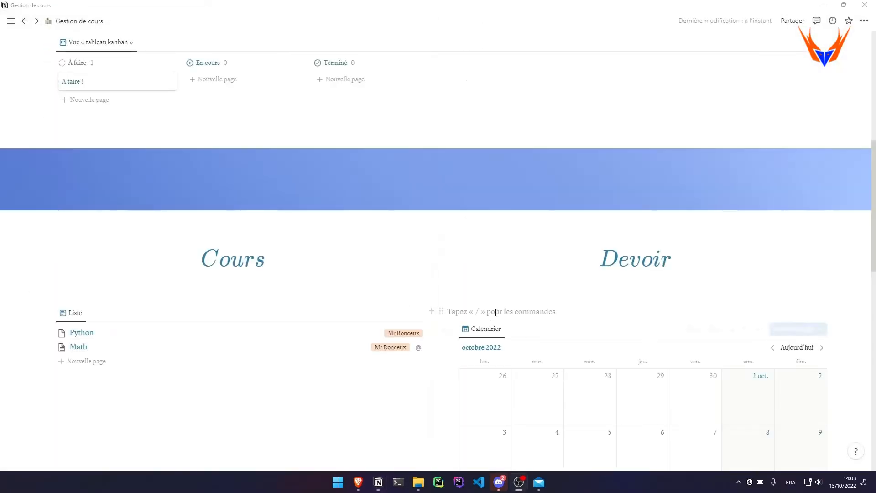
- Insert a linked view of the Best TO DO database in the Devoir column
text(/linke)
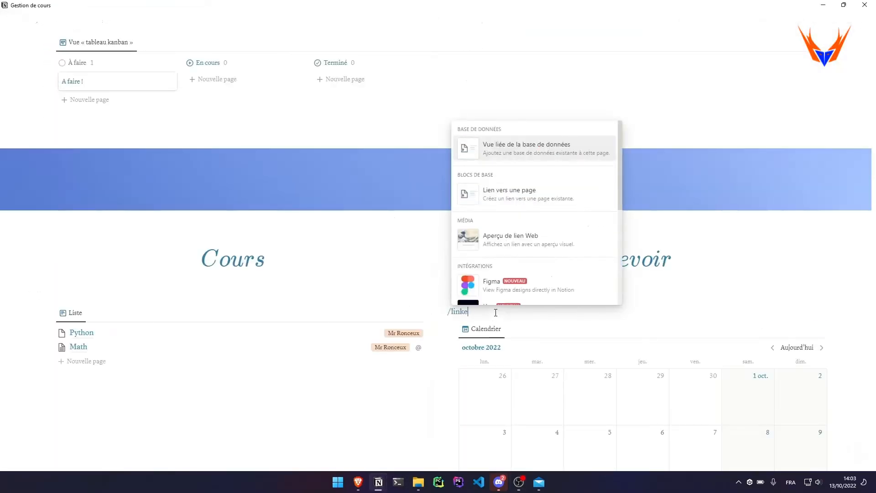
text(d)
key(Return)
click(726, 139)
click(708, 77)
scroll(539, 241, up, 4)
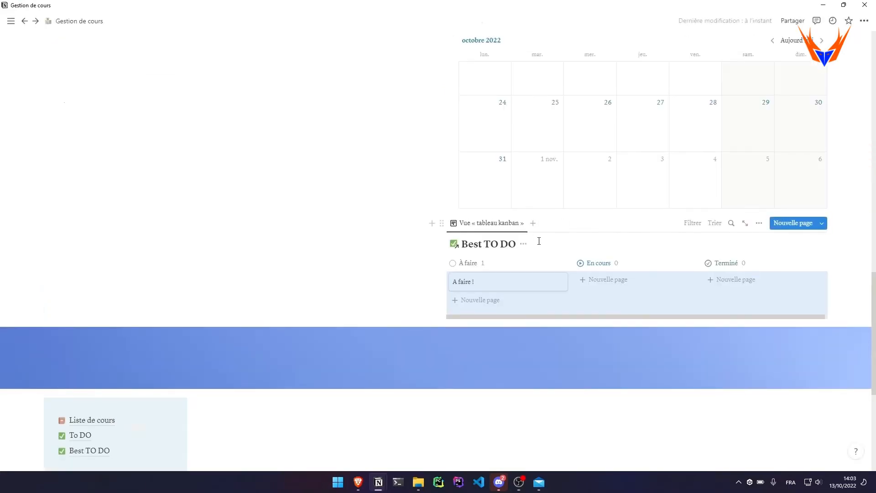
- Set the layout of the new linked Best TO DO view in the Devoir column to calendar
click(523, 243)
click(759, 223)
click(729, 307)
click(815, 244)
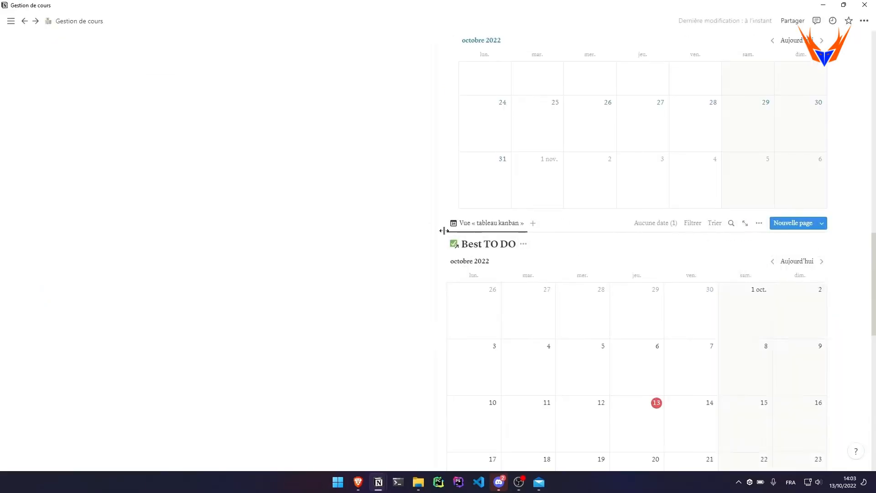
- Move the linked Best TO DO calendar into the toggle below the Devoir heading and delete the old Devoir calendar
drag(441, 226, 541, 216)
scroll(475, 199, down, 10)
click(454, 111)
key(Delete)
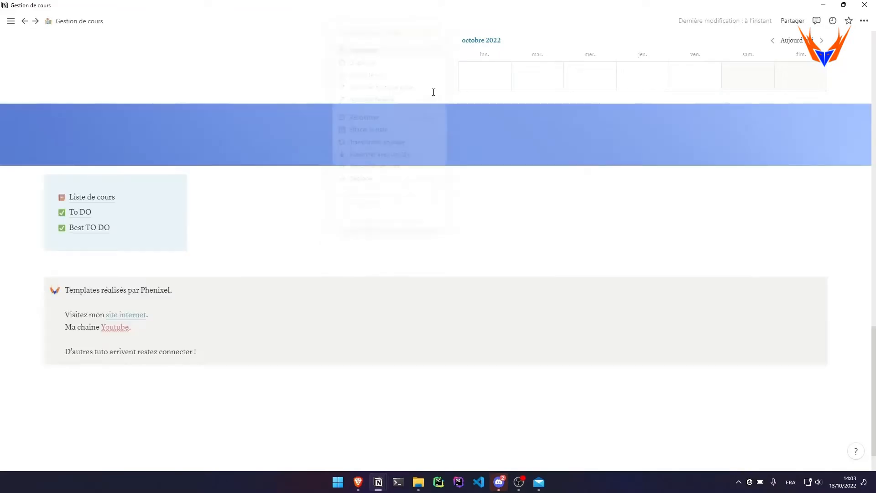
- Remove the empty line above the calendar in the Devoir column
click(535, 266)
scroll(51, 185, up, 1)
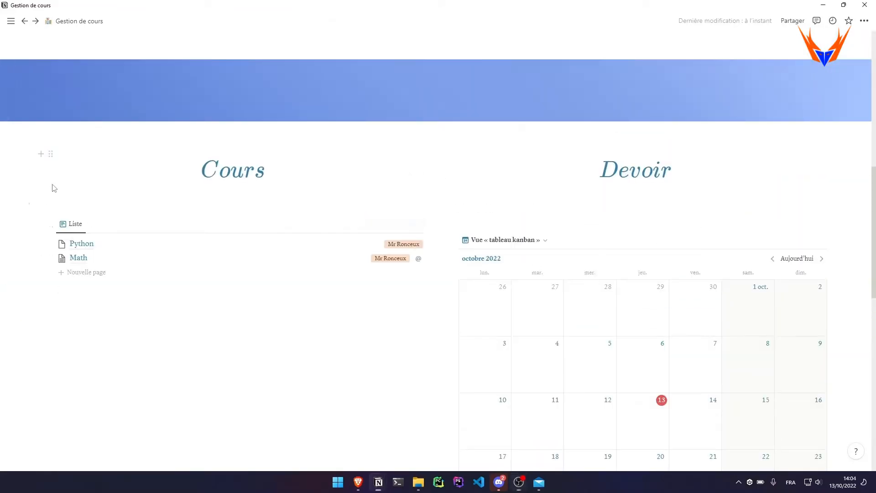
drag(52, 185, 466, 201)
click(499, 209)
key(BackSpace)
click(501, 146)
scroll(589, 228, down, 3)
scroll(671, 313, up, 5)
click(475, 228)
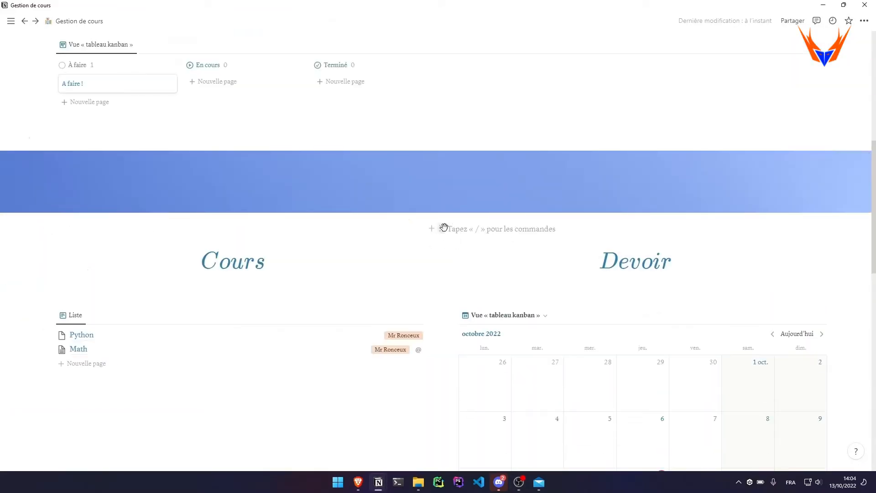
drag(442, 228, 455, 217)
drag(39, 299, 44, 256)
drag(21, 219, 703, 355)
scroll(450, 362, down, 10)
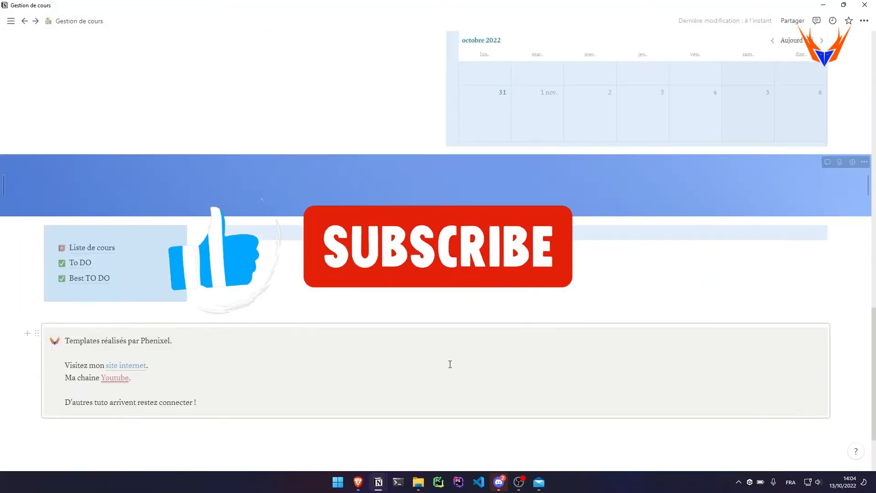
click(50, 254)
key(Escape)
- Open the "A faire !" card, set its date to 14 October 2022 and close the card
scroll(438, 273, up, 10)
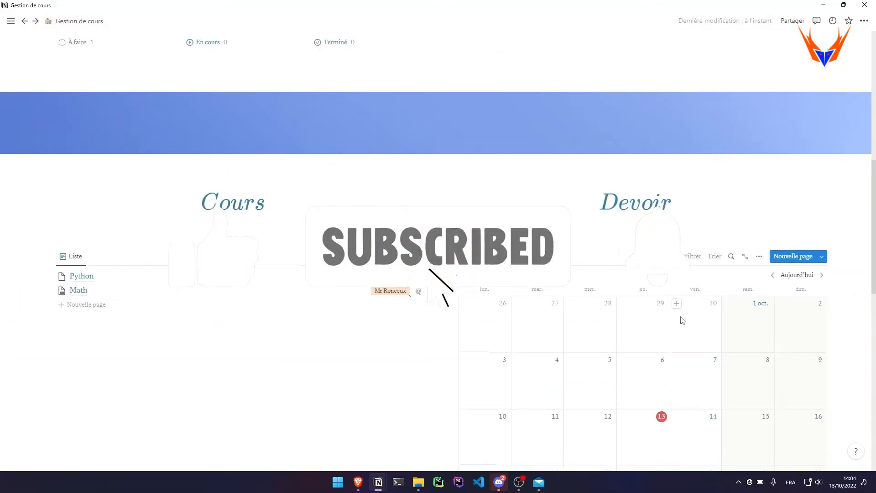
scroll(405, 269, down, 8)
scroll(405, 269, up, 8)
click(114, 252)
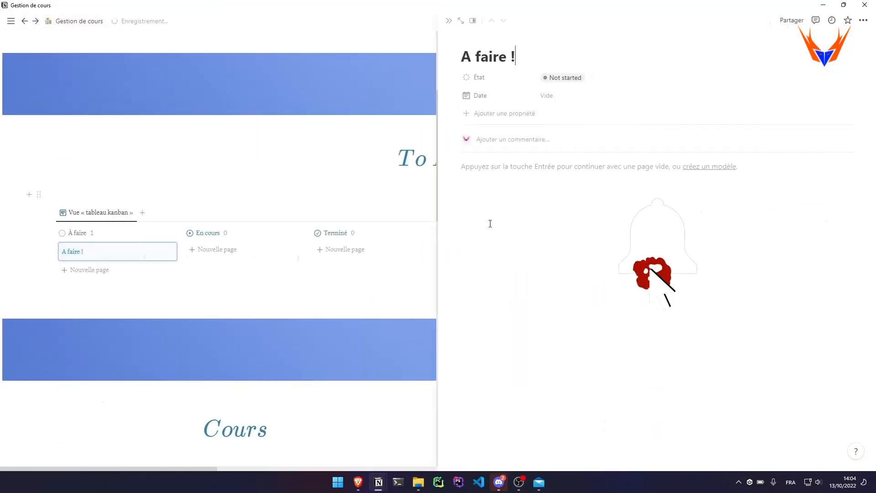
click(611, 190)
click(219, 184)
click(449, 21)
- Show the État property on the cards of the Devoir calendar
scroll(589, 311, down, 18)
scroll(588, 311, up, 9)
click(759, 133)
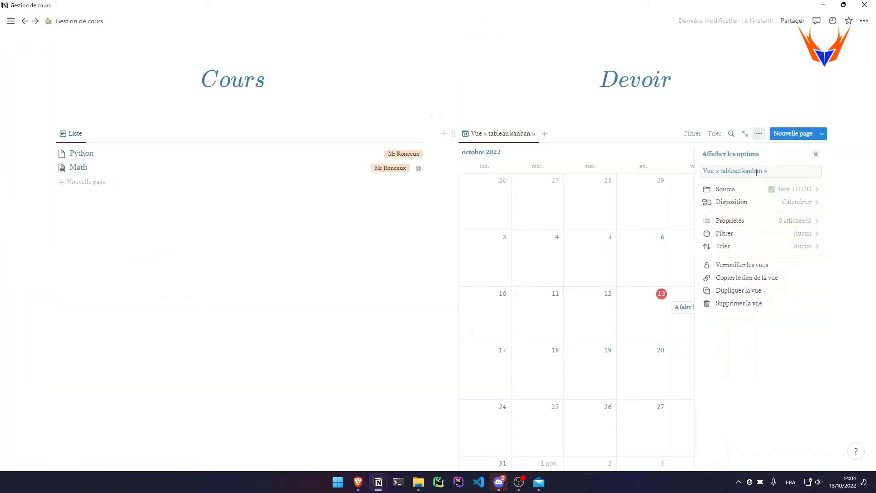
click(771, 221)
click(806, 217)
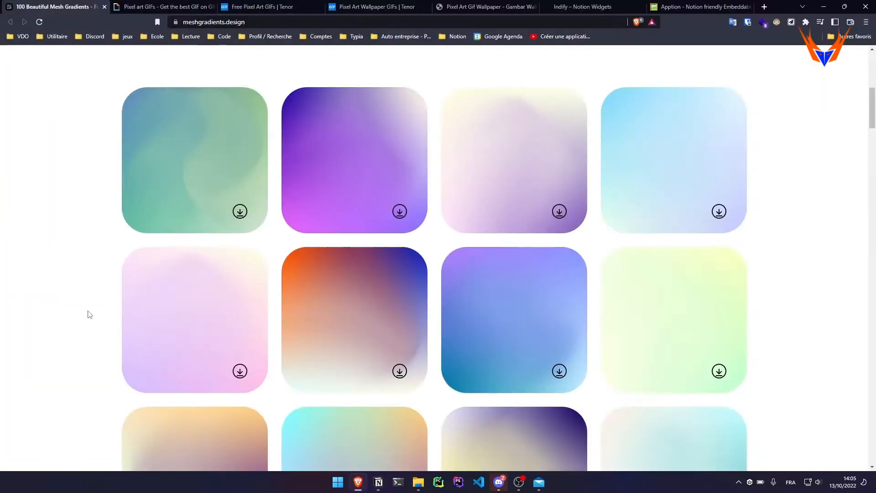
- Switch to the browser and open the dark café scene from the pixel art GIFs on GIPHY
scroll(112, 202, up, 5)
click(151, 7)
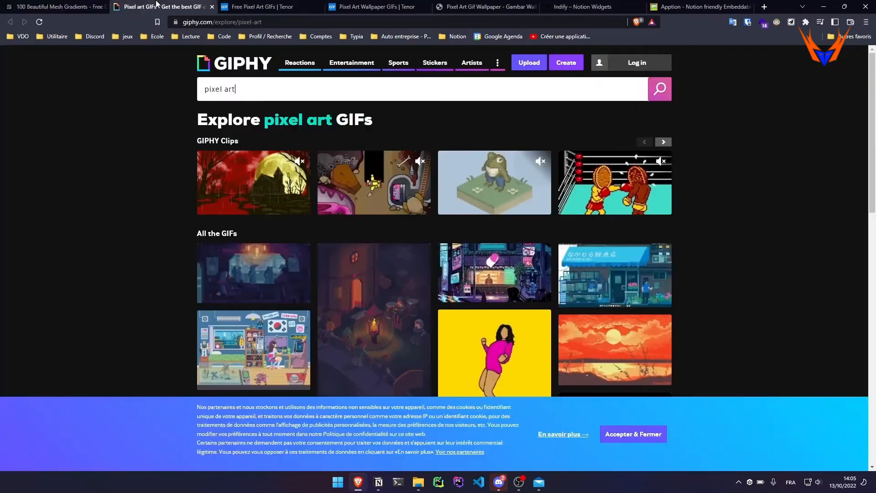
scroll(169, 230, down, 4)
scroll(193, 221, up, 4)
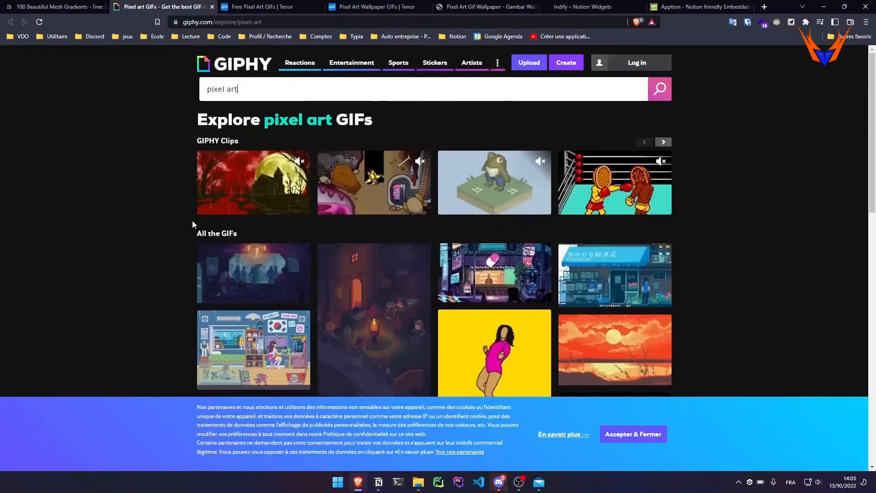
scroll(192, 220, down, 3)
scroll(192, 220, up, 2)
click(274, 236)
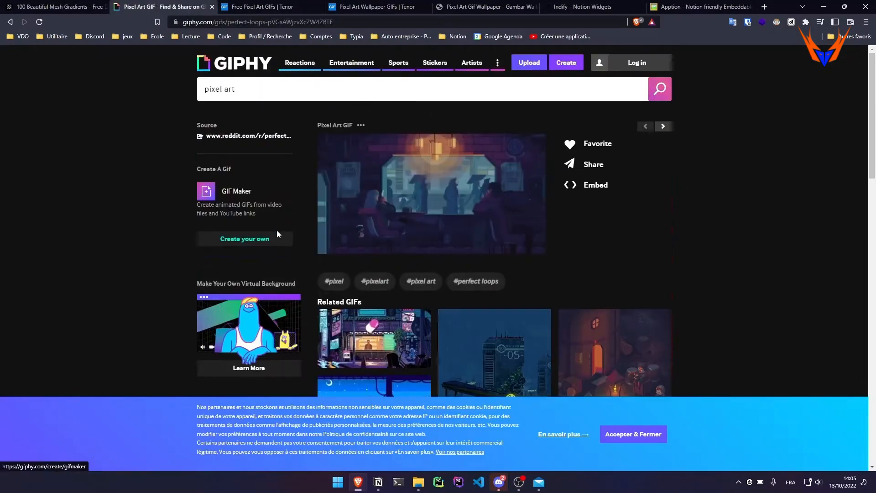
- Save the café GIF to the Téléchargements folder as giphy
right_click(345, 187)
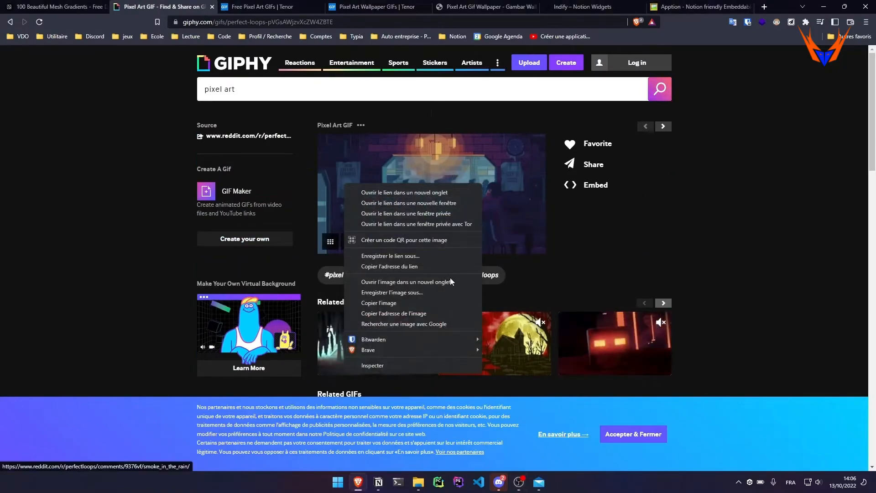
click(434, 292)
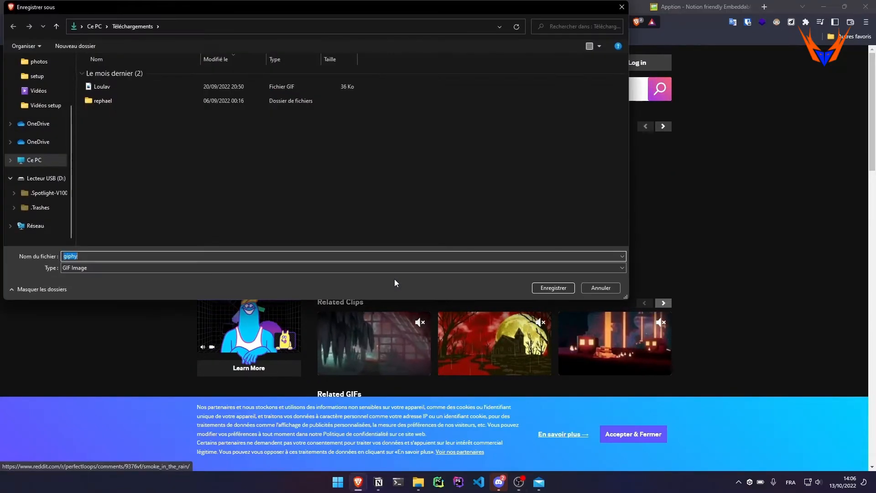
click(553, 288)
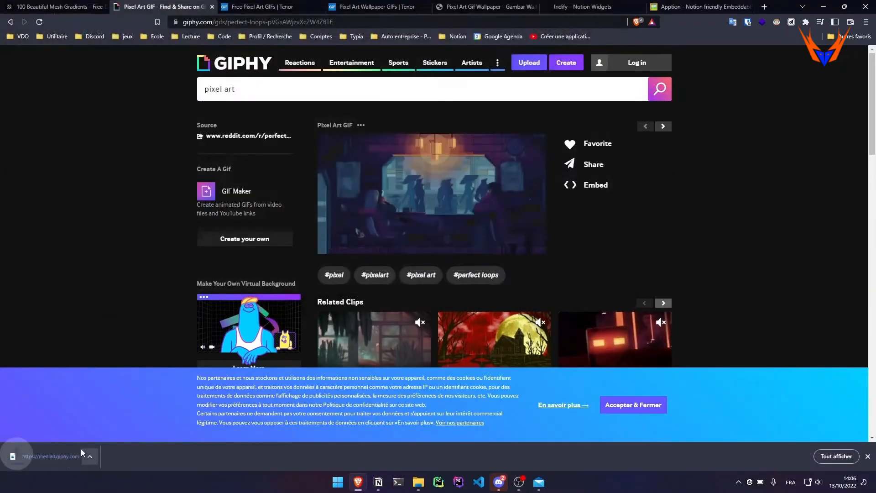
- Place giphy.gif at full width below the Gestion de cours title in Notion, in place of the gradient banner above To DO
drag(53, 456, 254, 215)
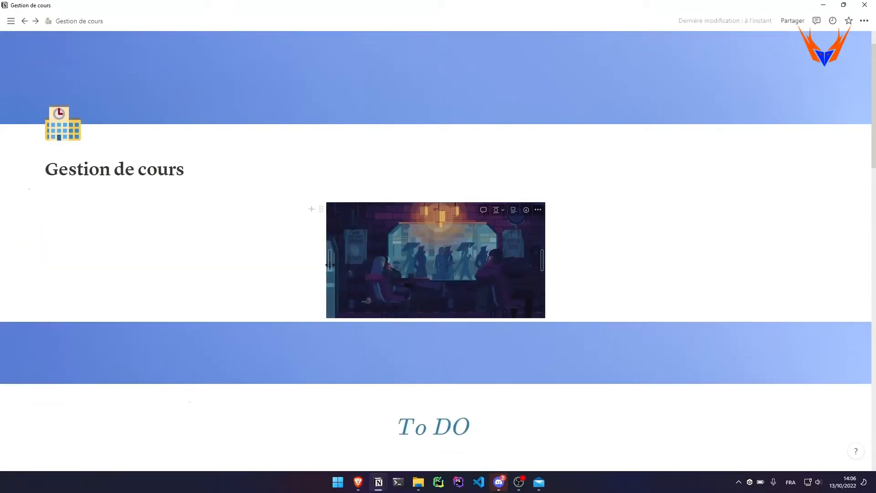
drag(329, 265, 38, 268)
scroll(38, 286, down, 2)
key(Delete)
scroll(403, 297, up, 3)
scroll(606, 292, down, 2)
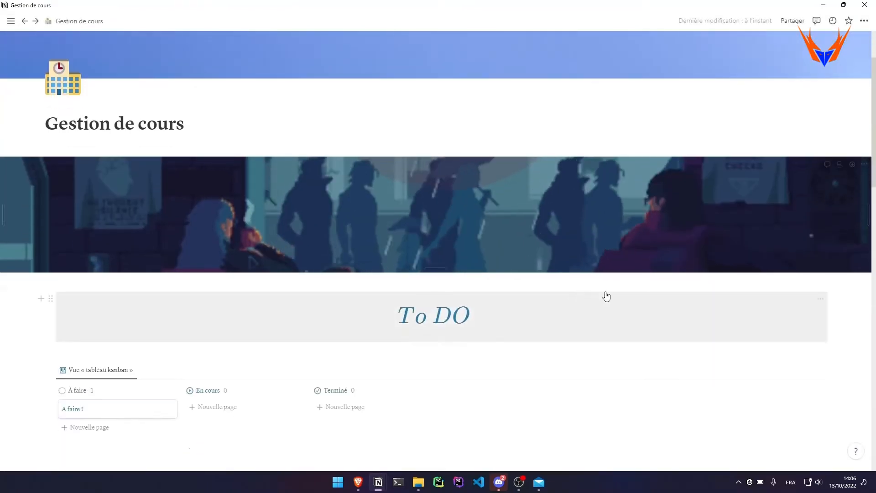
- Replace the page's gradient cover with the downloaded giphy.gif file
scroll(607, 296, up, 2)
click(761, 164)
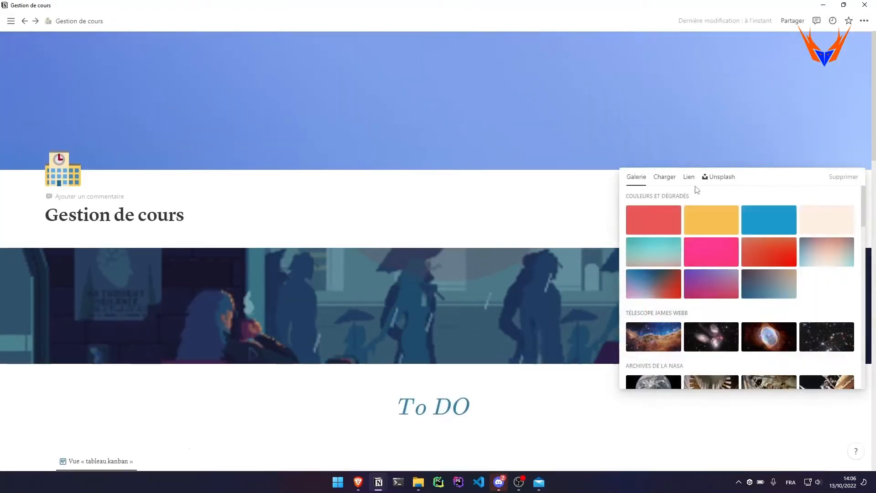
click(658, 181)
click(778, 202)
double_click(166, 93)
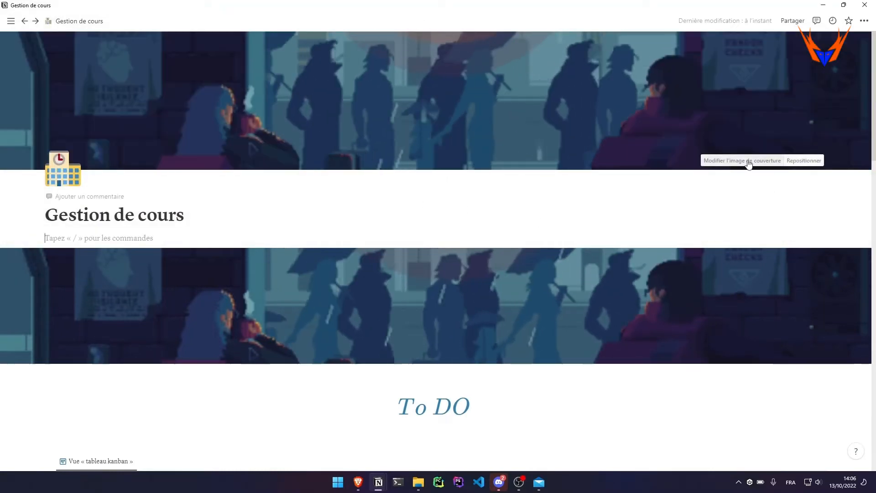
- Reposition the cover image so its hanging lamps and brick wall show, and save the position
click(803, 160)
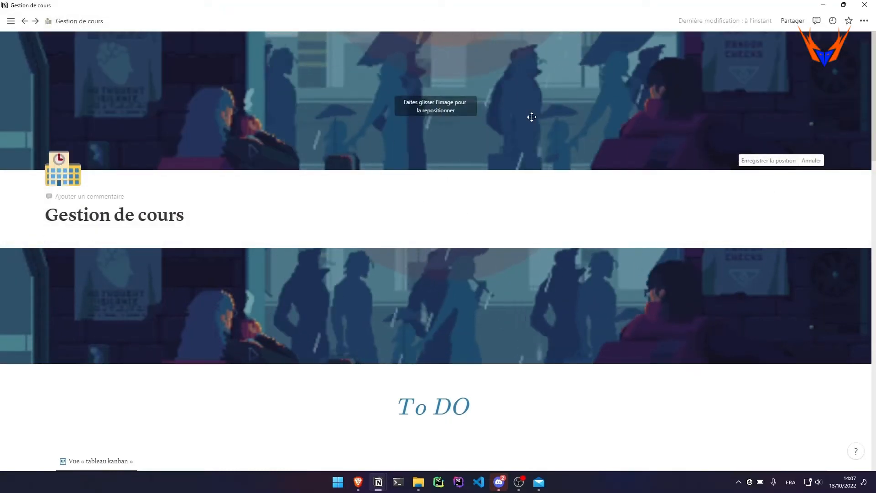
drag(530, 117, 529, 136)
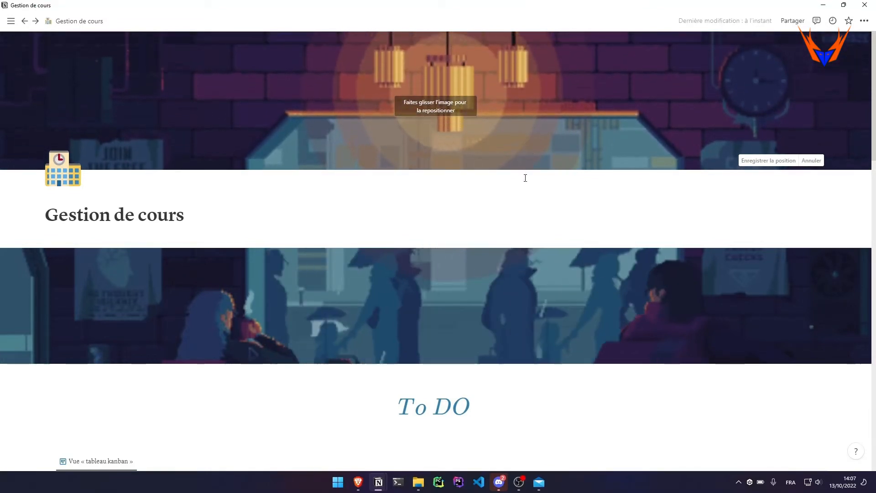
click(786, 161)
scroll(737, 270, down, 15)
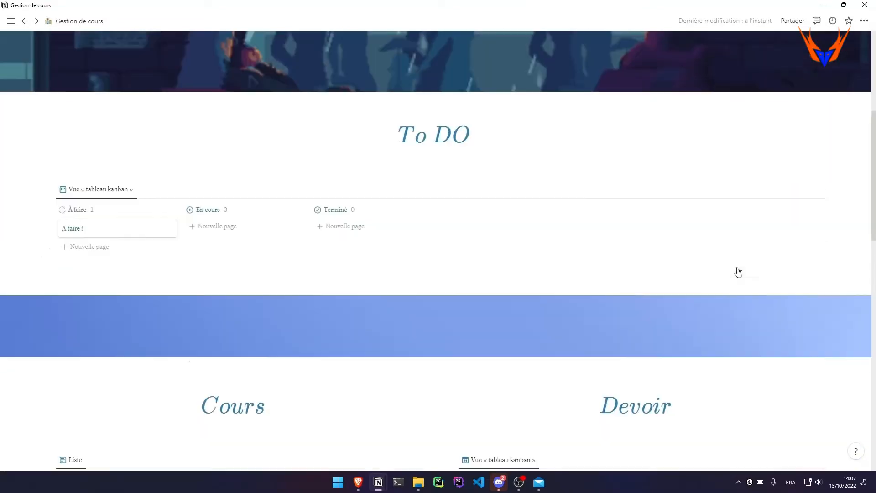
scroll(670, 333, up, 15)
- Switch to Tenor in the browser, search for "free pixel art transparent" and look through the GIFs
key(alt+Tab)
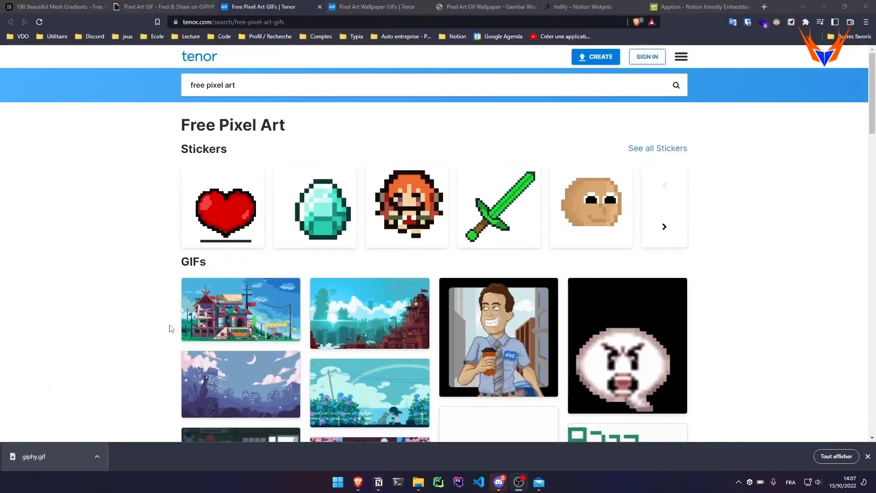
scroll(505, 317, down, 10)
scroll(464, 306, up, 4)
scroll(465, 305, up, 10)
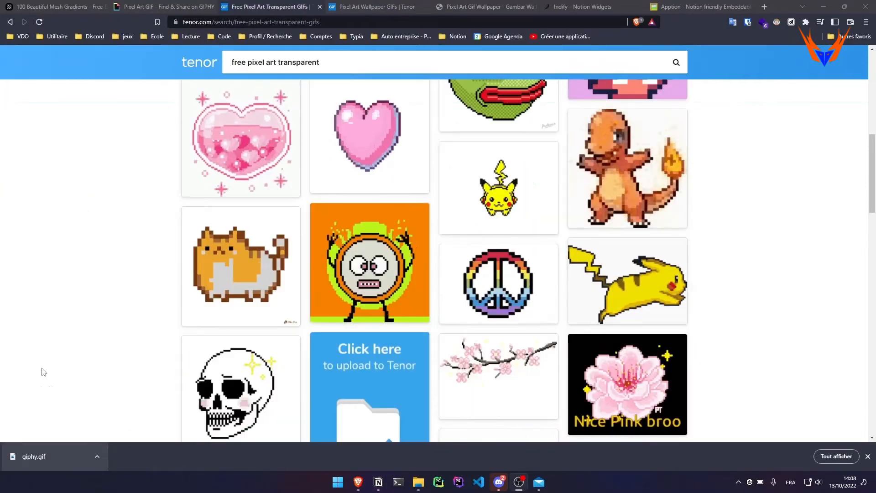
click(616, 296)
click(10, 22)
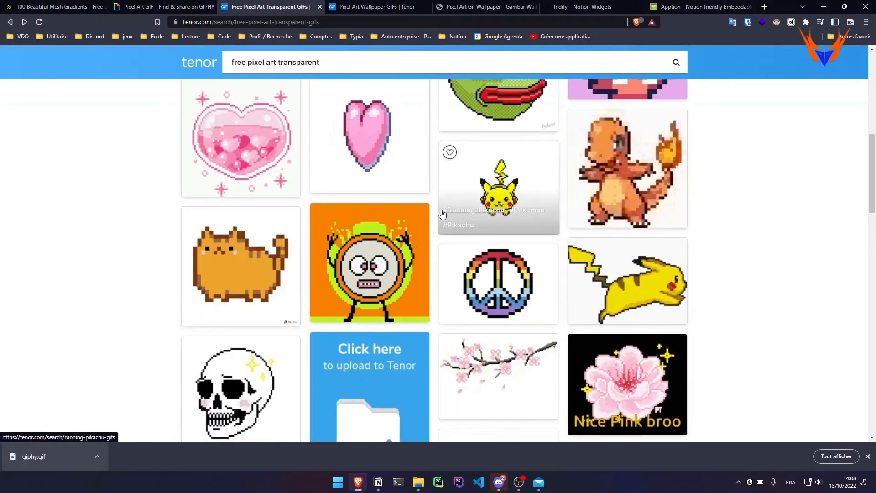
scroll(740, 313, down, 3)
scroll(740, 313, up, 1)
scroll(740, 313, down, 2)
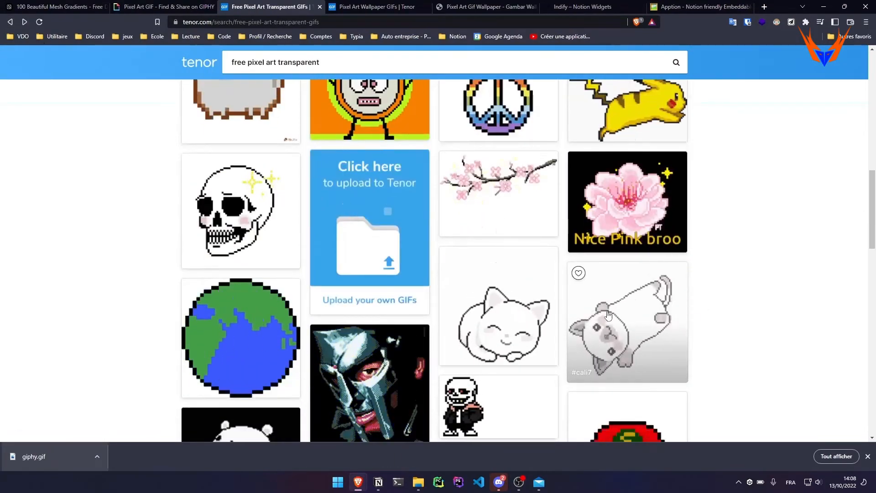
- Open the white smiling cat GIF and save it to the Téléchargements folder as pixel-cat
click(498, 320)
scroll(363, 246, down, 3)
right_click(364, 246)
click(428, 263)
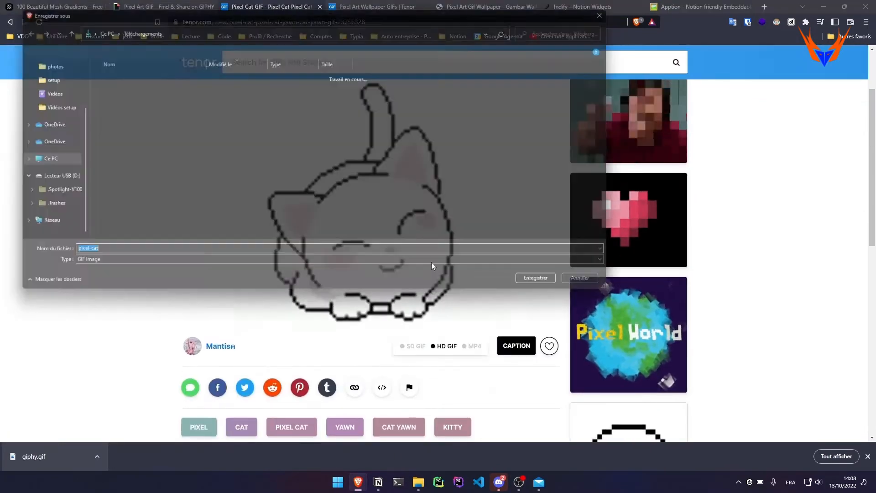
click(520, 279)
- Insert pixel-cat.gif below the Cours list on the Gestion de cours page in Notion
drag(34, 456, 131, 315)
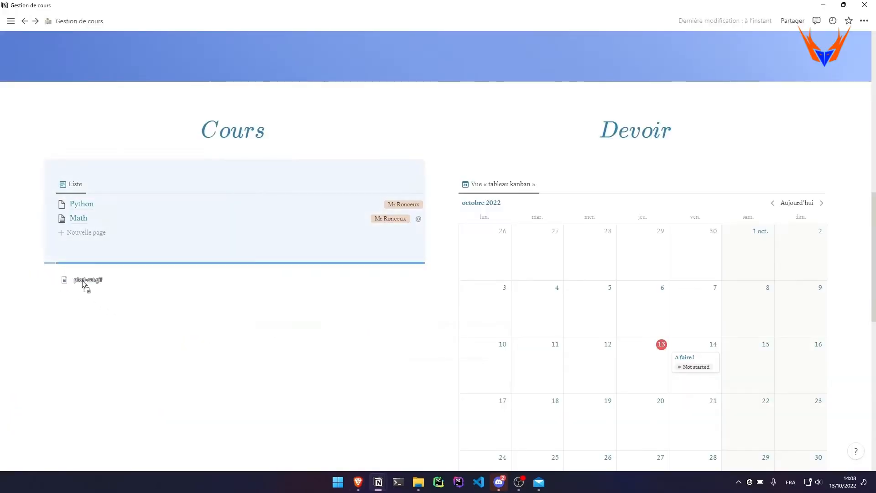
drag(53, 269, 52, 270)
scroll(206, 254, down, 2)
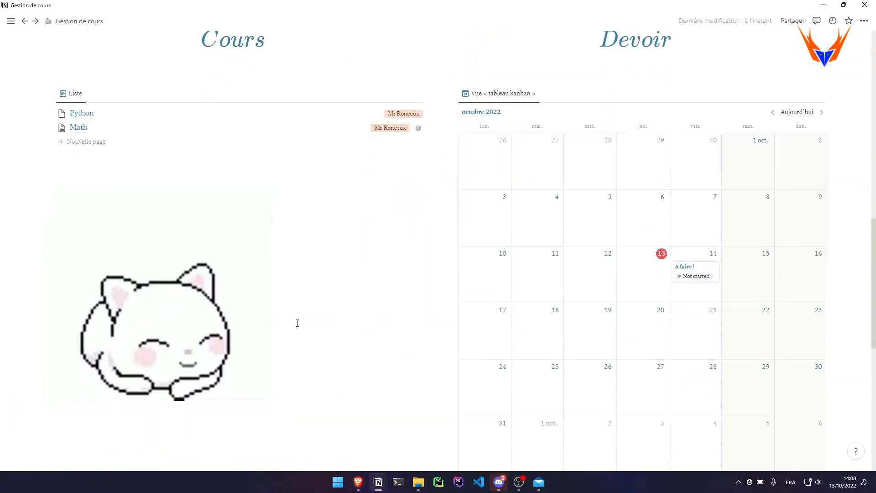
- Shrink the smiling cat GIF and centre it under the Cours list
click(224, 180)
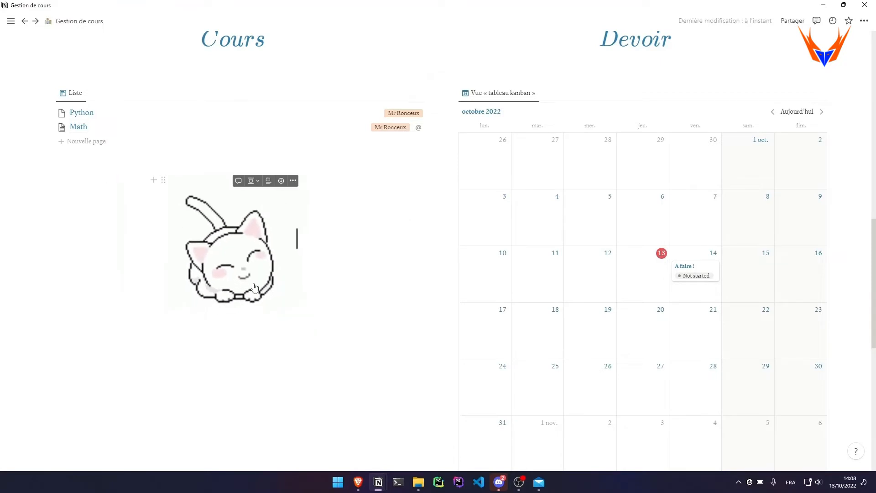
scroll(365, 329, up, 3)
- Return to the Tenor transparent pixel art results in the browser, open the shark fin GIF and save it to the computer
click(358, 482)
click(10, 22)
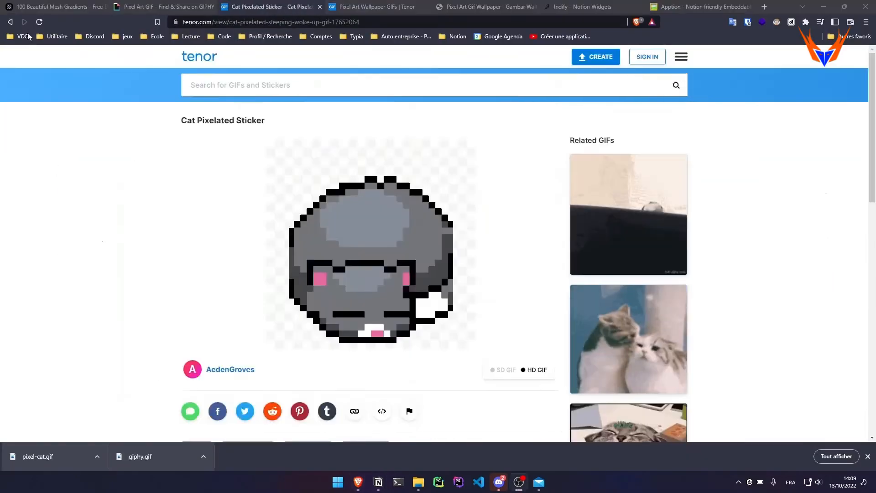
click(10, 22)
click(657, 148)
scroll(561, 242, down, 20)
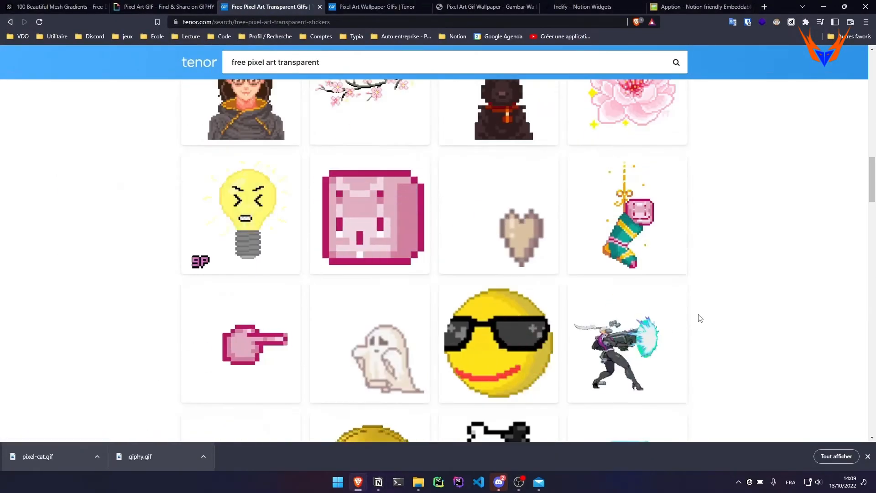
click(280, 319)
right_click(442, 227)
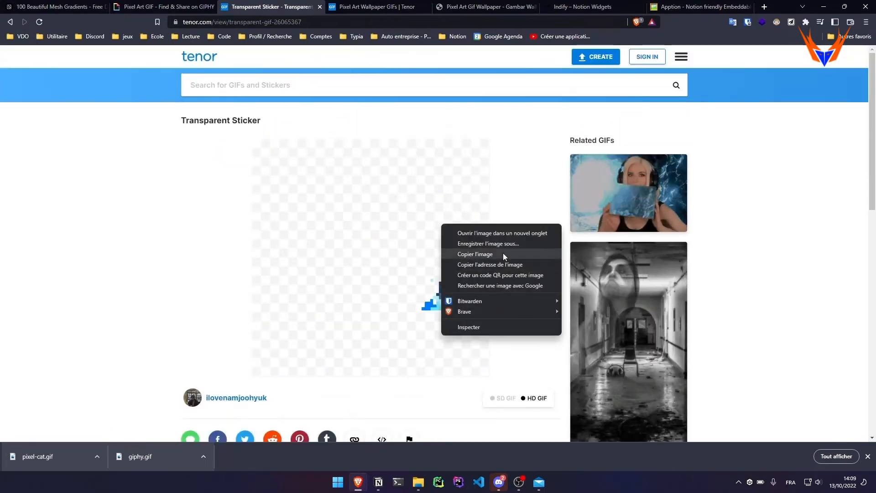
click(503, 243)
click(541, 288)
- Insert the saved shark fin GIF in Notion beside the Liste de cours and Best TO DO links, and shrink it
drag(37, 463, 405, 249)
drag(432, 315, 343, 305)
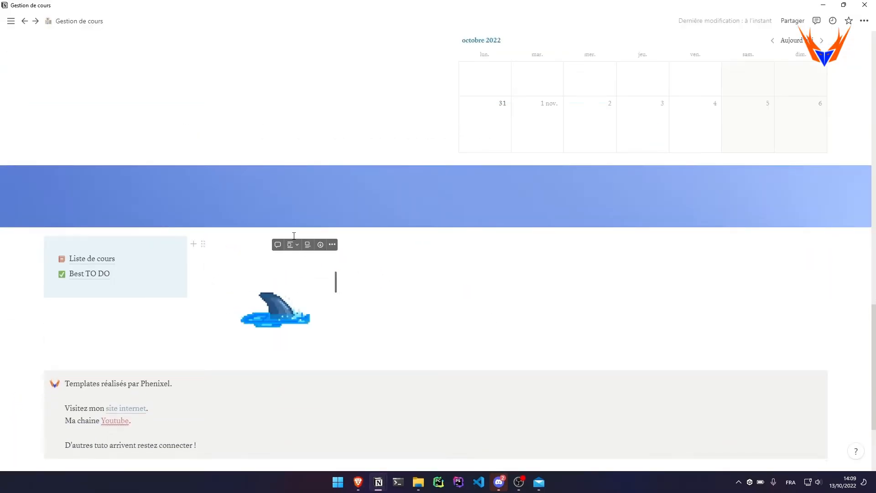
scroll(479, 316, down, 1)
scroll(444, 323, up, 10)
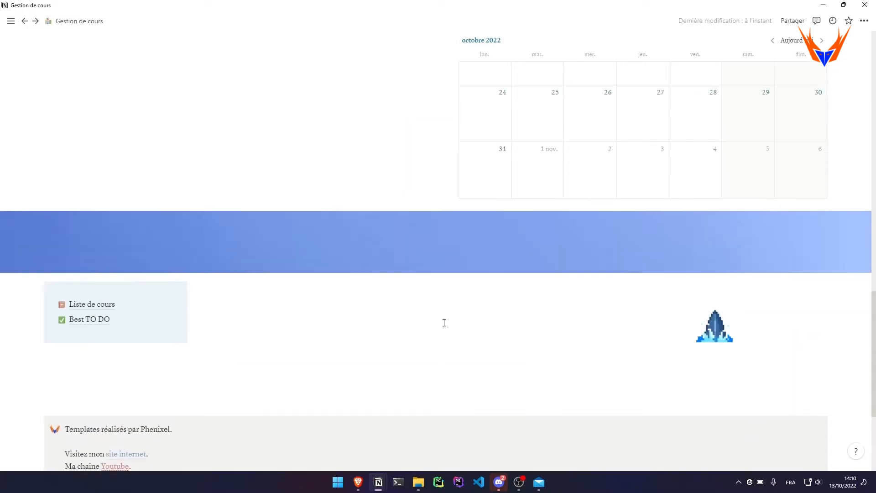
- Save the white sitting cat GIF from the browser and use it, reduced and centred, to replace the smiling cat below the Cours list
key(alt+Tab)
right_click(345, 149)
click(396, 172)
click(542, 286)
key(alt+Tab)
drag(37, 456, 145, 421)
key(Delete)
scroll(262, 283, down, 2)
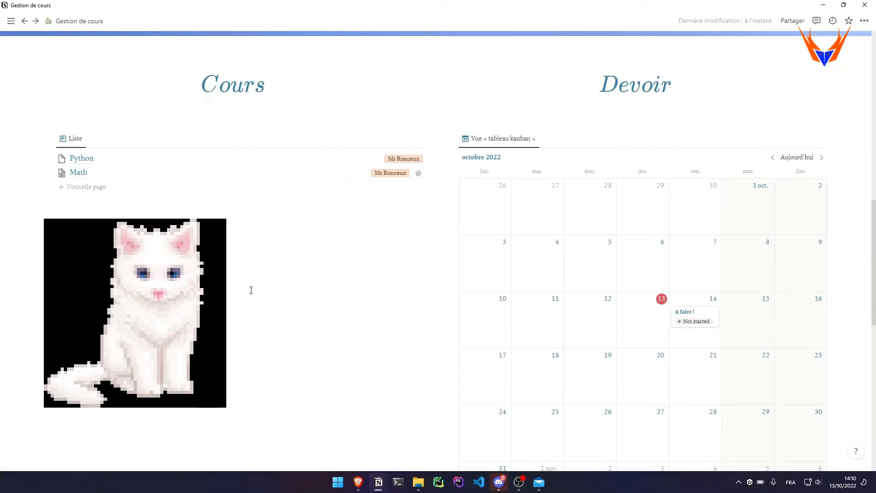
mouse_move(179, 229)
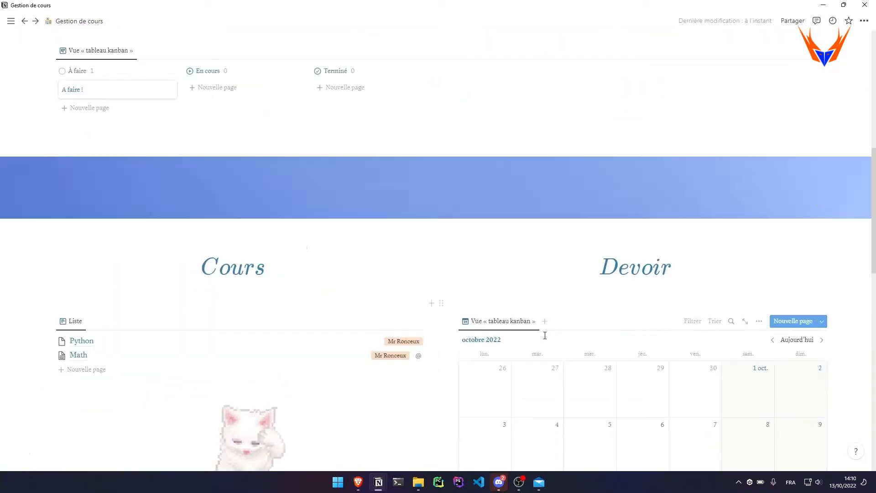
scroll(832, 152, down, 6)
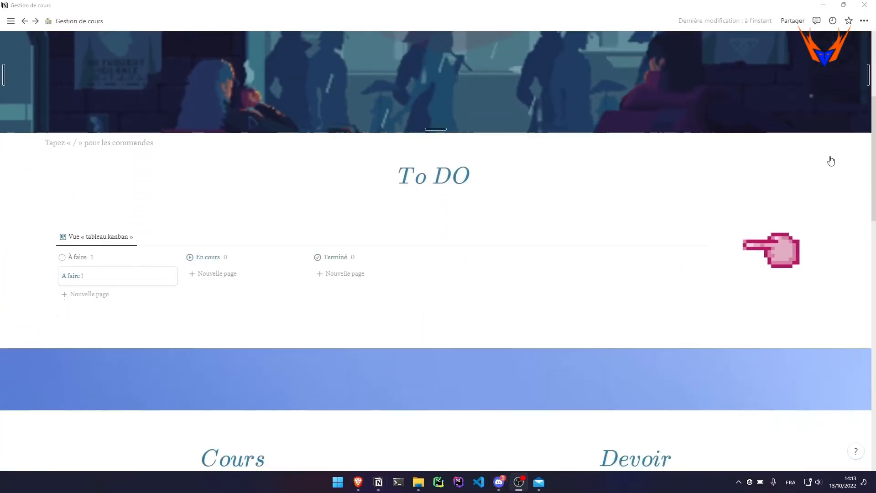
scroll(830, 161, down, 8)
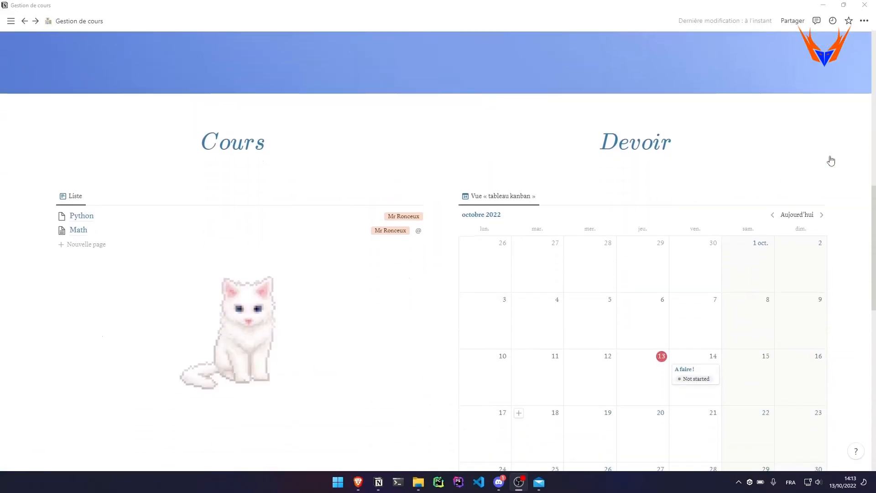
scroll(830, 161, down, 7)
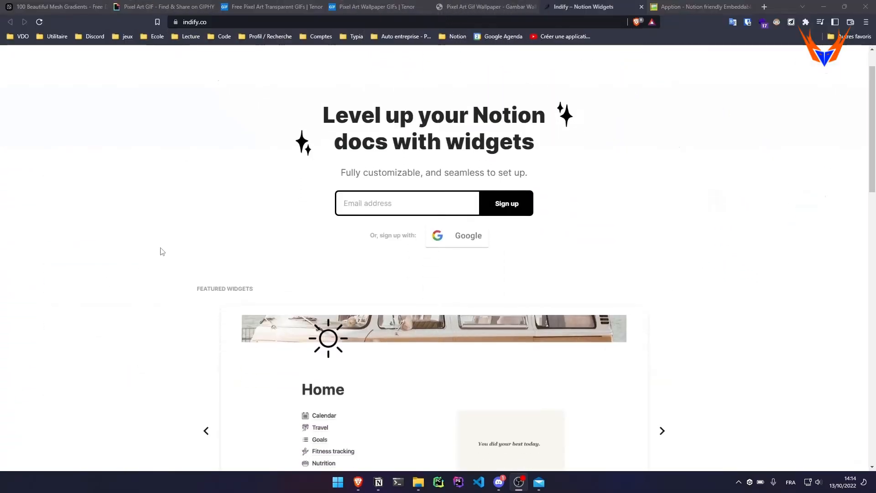
- Look over the Indify homepage in the browser and sign in with Google
scroll(162, 251, down, 11)
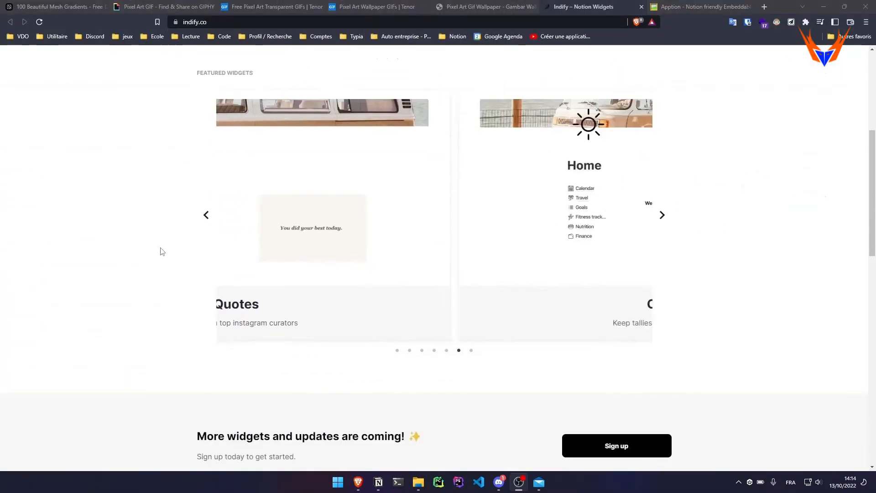
scroll(162, 252, up, 13)
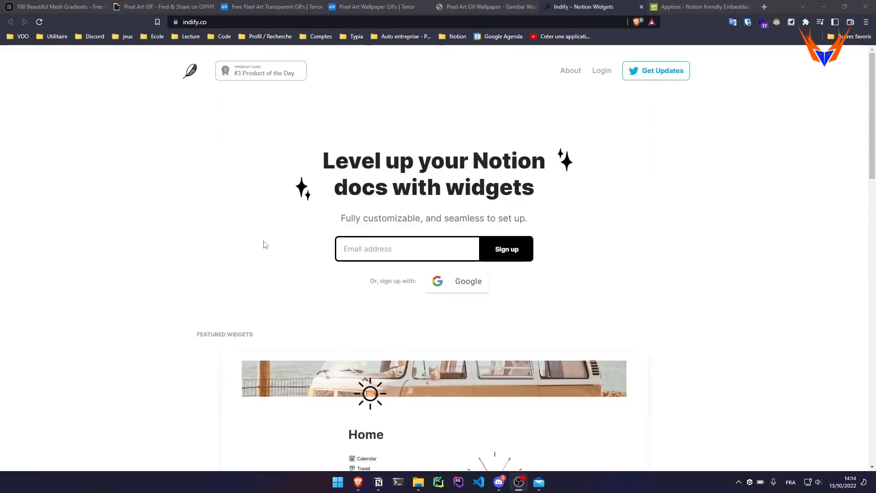
click(464, 284)
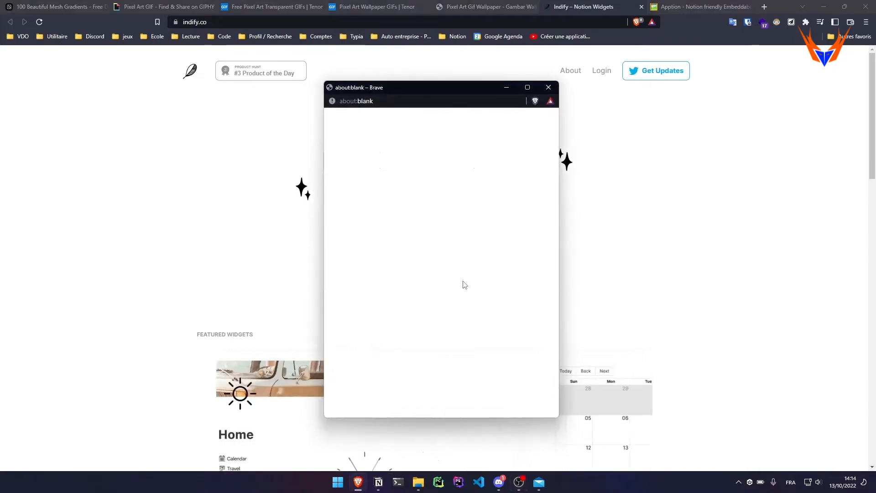
- Browse the Indify widgets and create a Clock widget named Template school
scroll(59, 235, down, 4)
scroll(474, 273, down, 2)
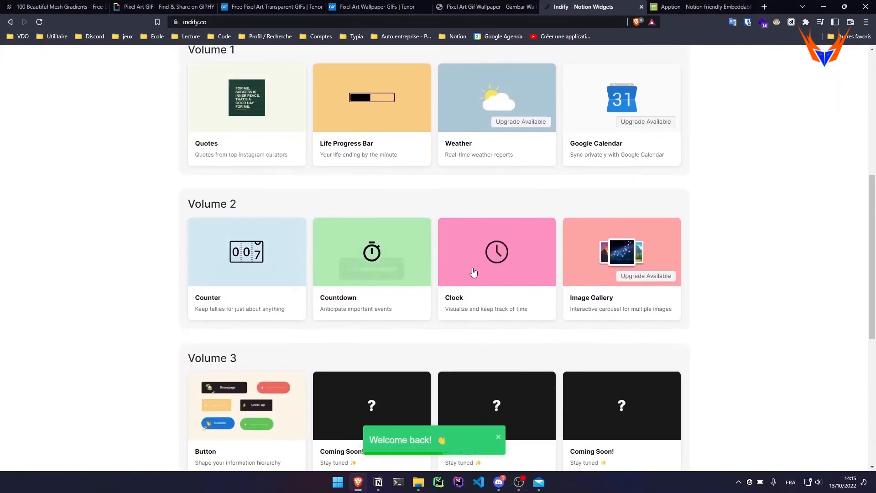
scroll(340, 255, up, 7)
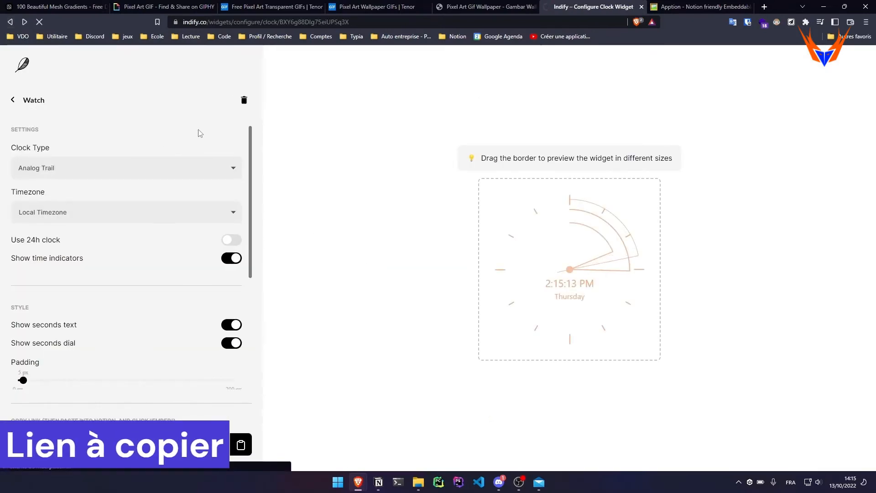
scroll(26, 358, down, 8)
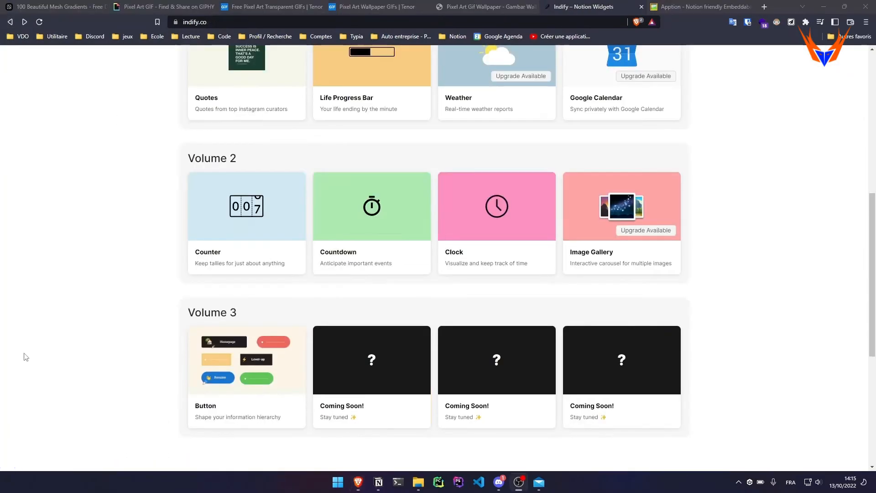
click(450, 259)
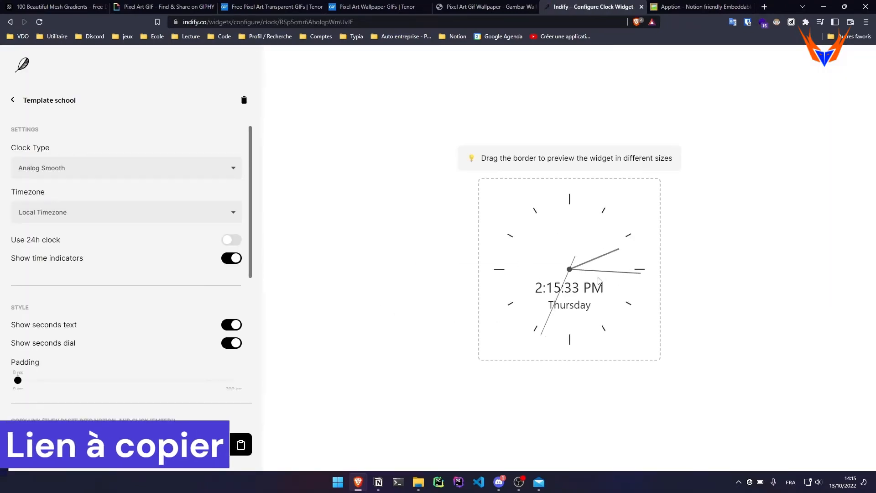
- Try the Analog Numbers and Digital Solid clock types, and set the clock type to Analog Tick
click(186, 177)
click(131, 192)
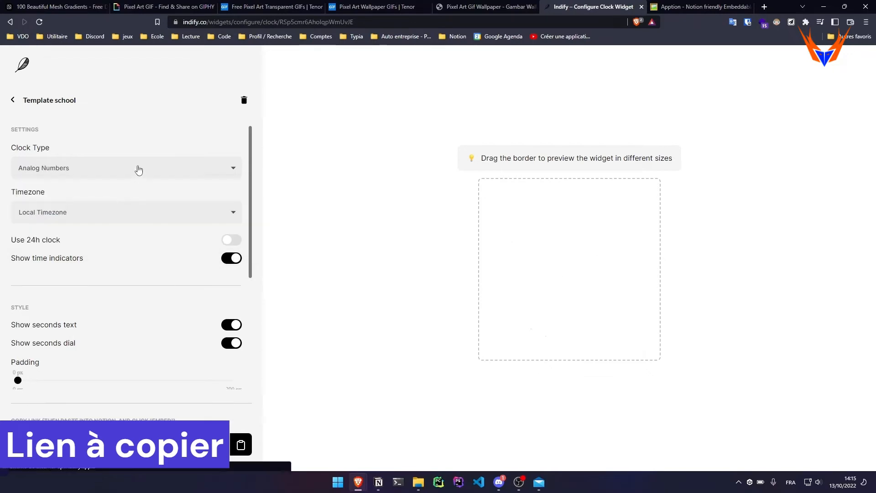
click(139, 171)
click(104, 242)
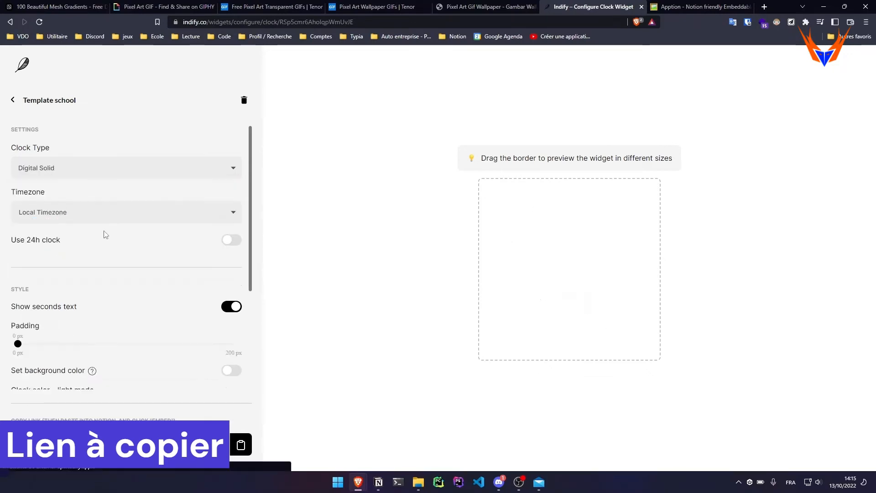
click(131, 165)
click(82, 218)
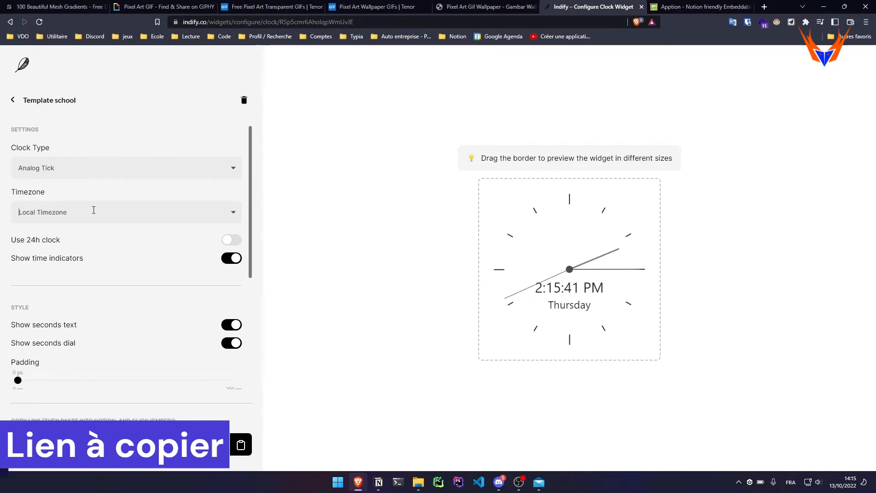
- Keep the clock on Local Timezone, enable the 24h format, and hide the time indicators and the seconds text
click(148, 211)
click(142, 219)
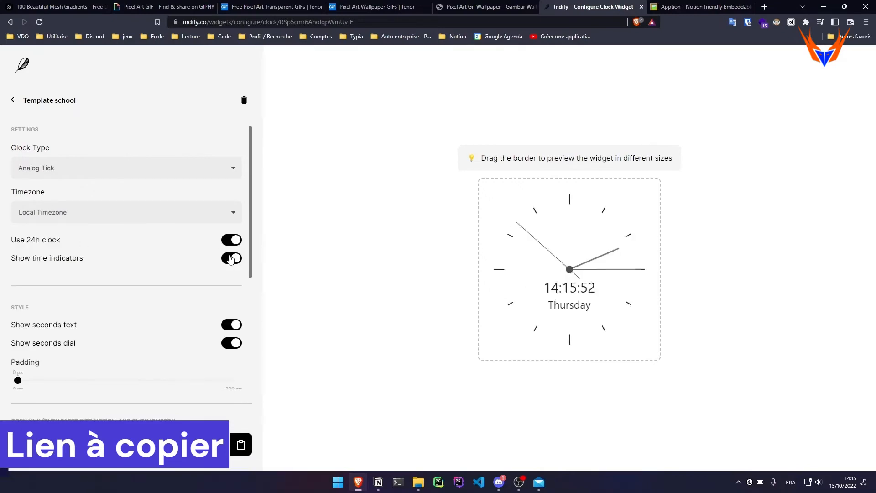
scroll(182, 274, down, 1)
click(231, 237)
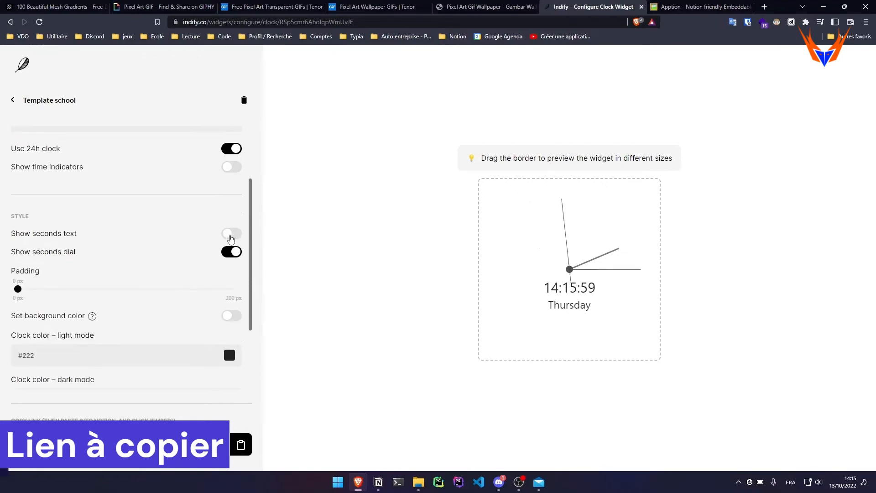
scroll(128, 274, down, 1)
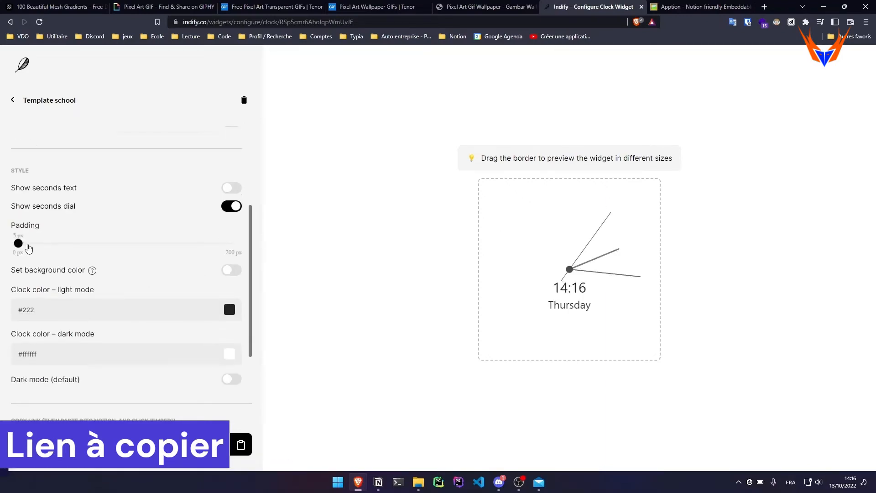
- Sample the blue of the Notion page's gradient banner and set the clock's light-mode color to #7798e5
scroll(43, 254, down, 2)
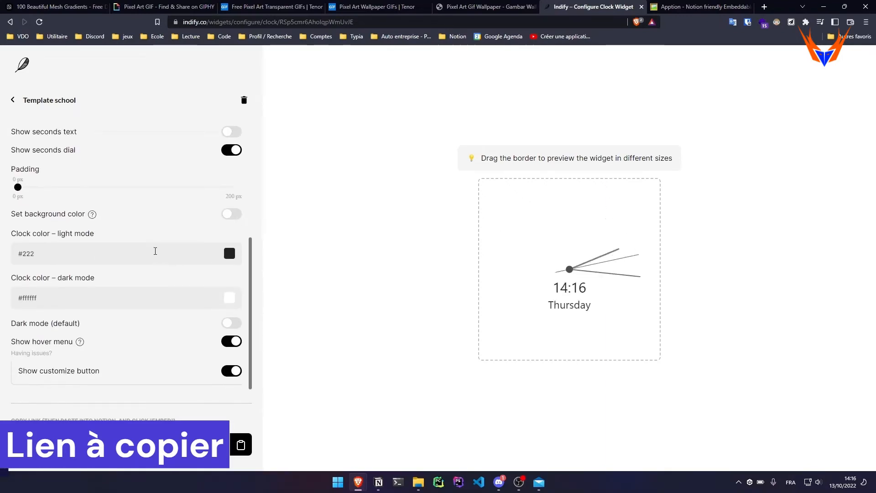
mouse_move(378, 481)
click(332, 437)
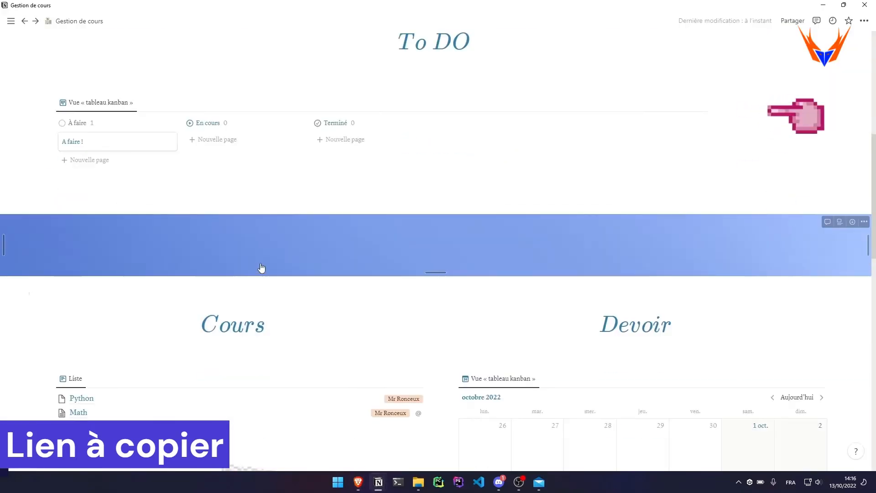
key(super+shift+c)
click(295, 249)
key(alt+Tab)
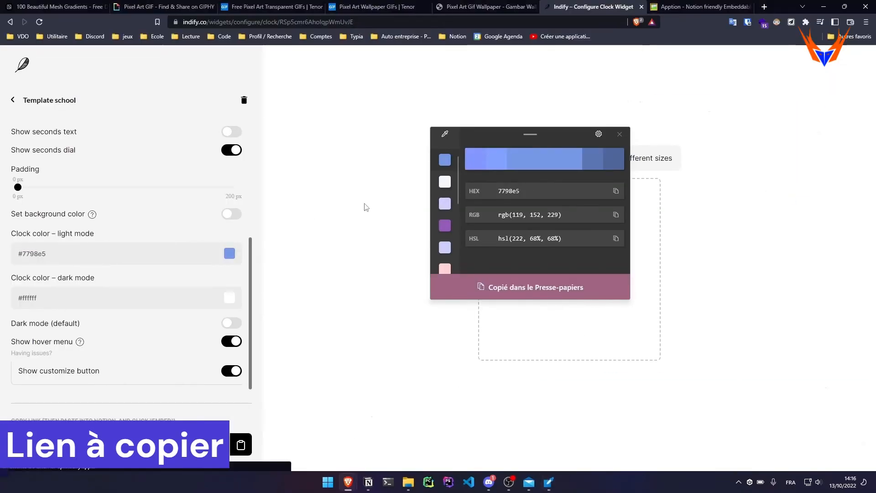
key(Escape)
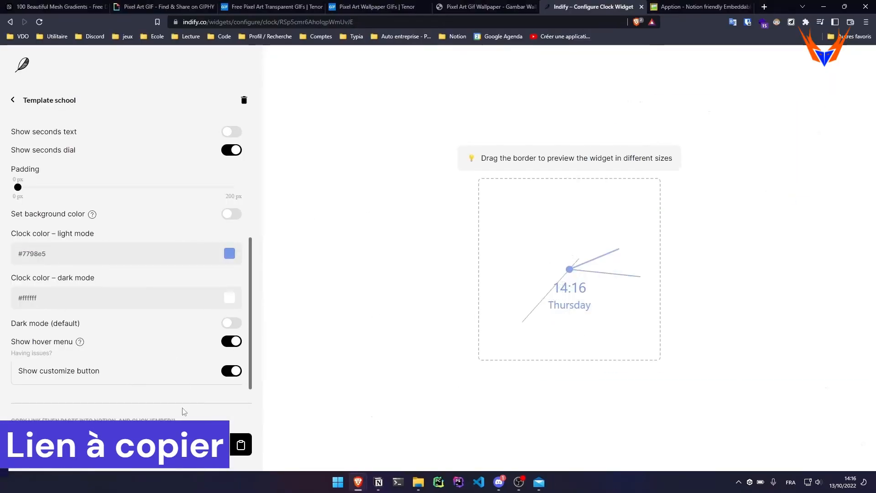
- Copy the clock widget's link and embed it in Notion beside the To DO kanban, in place of the pointing hand GIF
click(331, 437)
scroll(532, 231, down, 3)
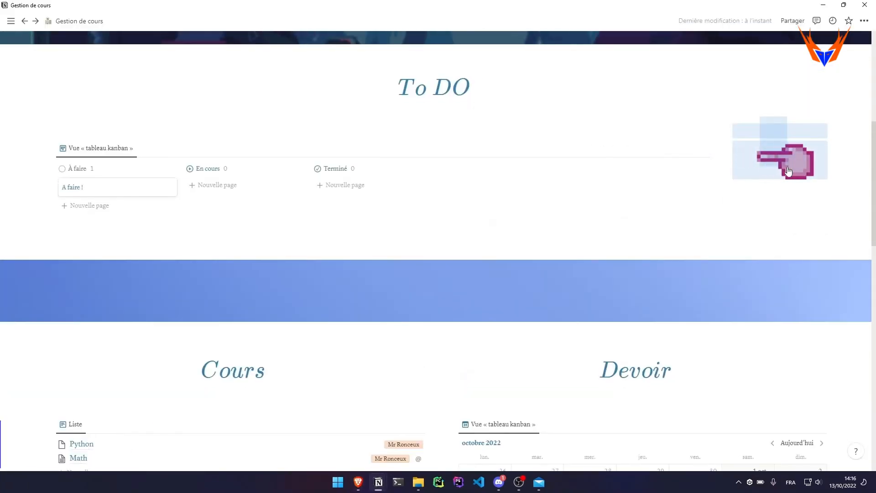
key(ctrl+v)
click(780, 183)
click(748, 213)
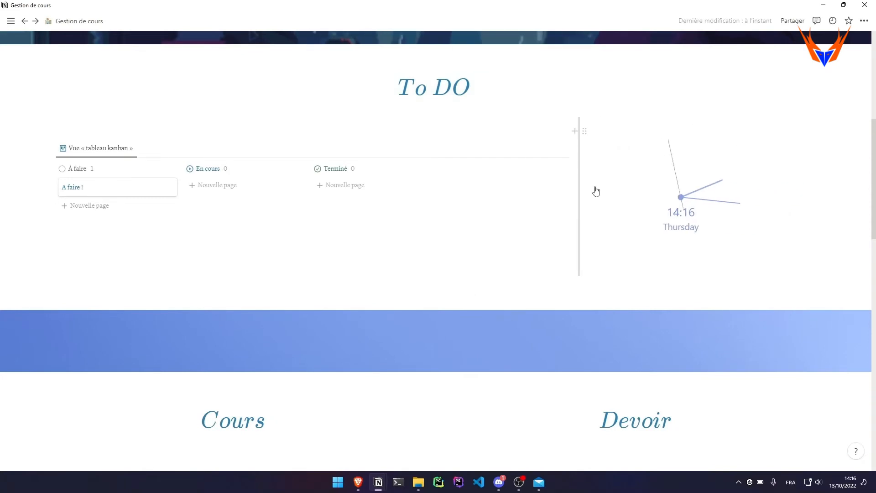
- Review the clock's style settings in Indify and toggle its default dark mode on and back off
scroll(596, 191, up, 5)
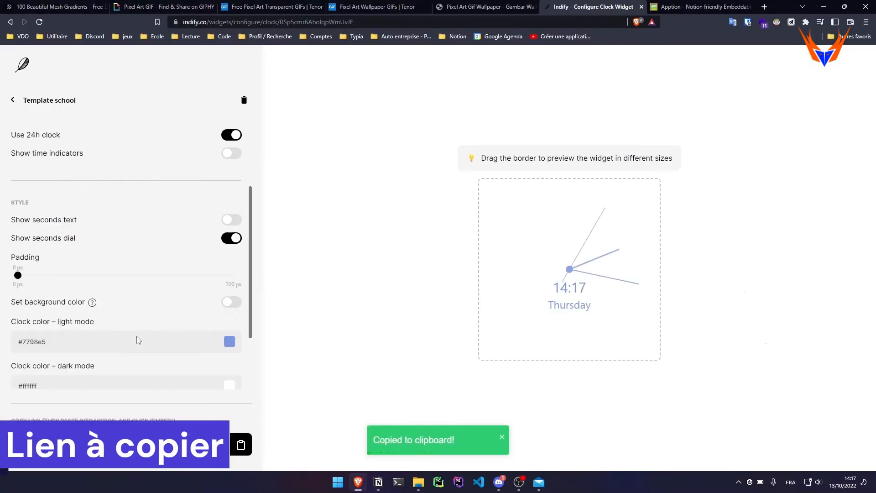
scroll(177, 264, down, 1)
scroll(230, 274, down, 1)
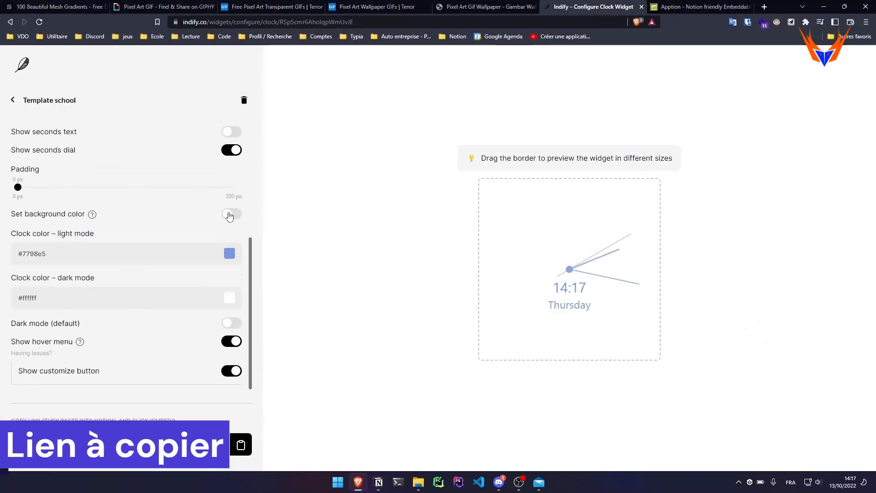
click(241, 327)
click(240, 326)
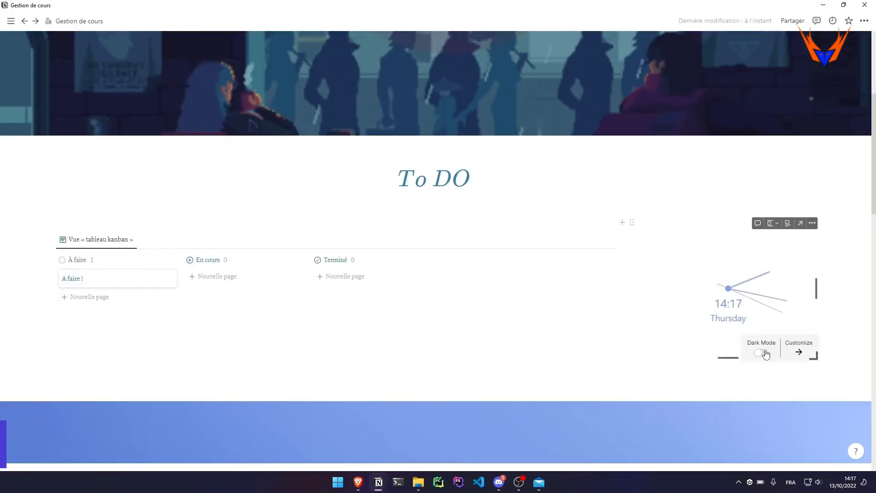
- Open Notion's settings and switch the appearance to dark mode
click(11, 21)
click(54, 63)
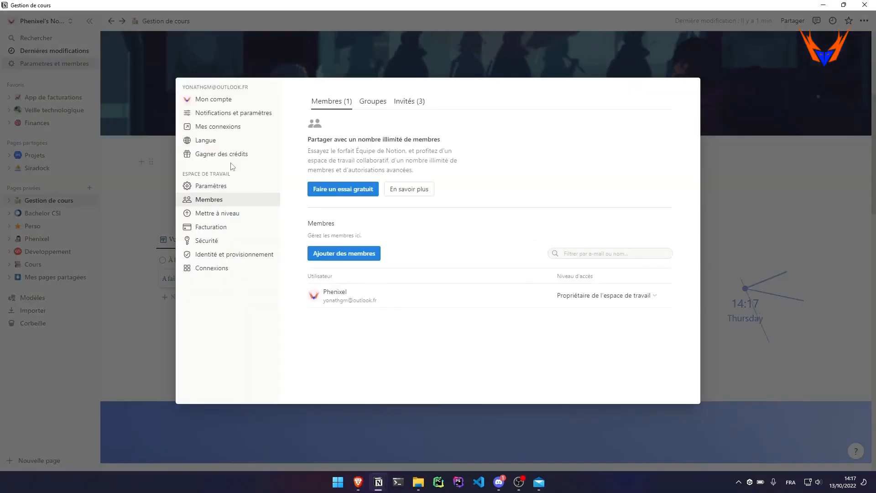
click(233, 113)
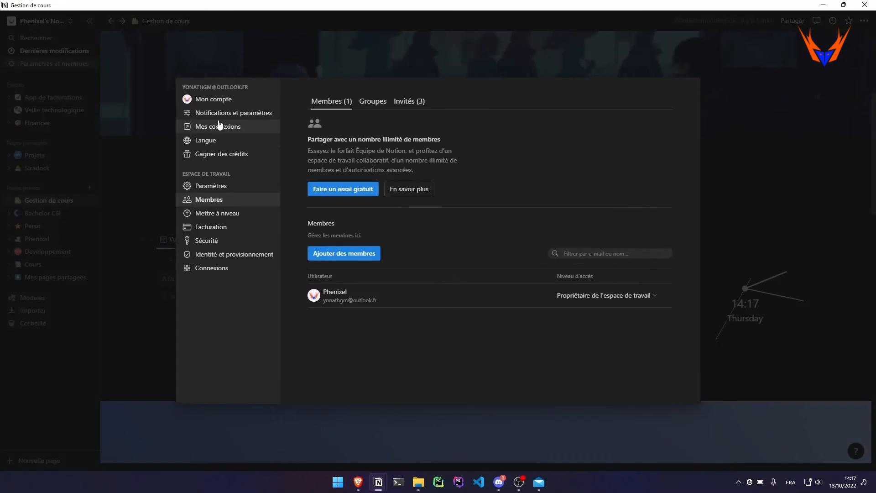
- Switch Notion's appearance back to light mode in the notification and display preferences
click(230, 112)
click(650, 272)
click(698, 276)
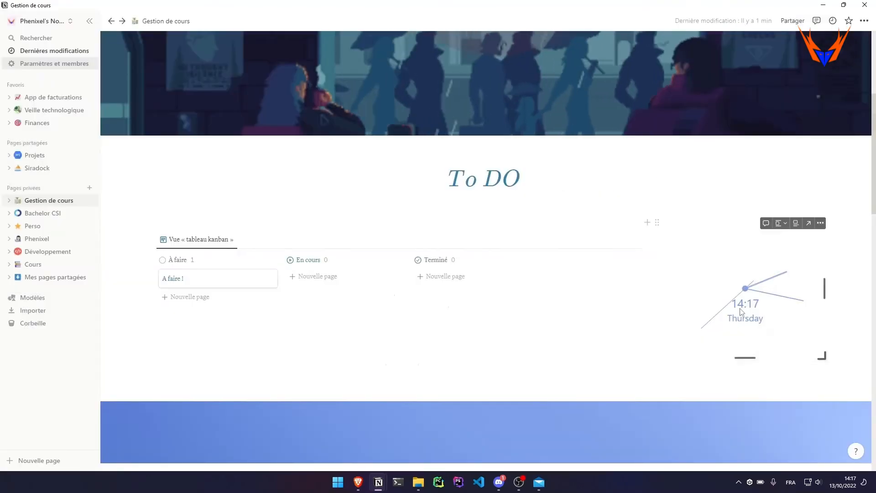
- Turn on the time indicators for the clock widget in Indify and return to the Notion page
scroll(843, 290, down, 8)
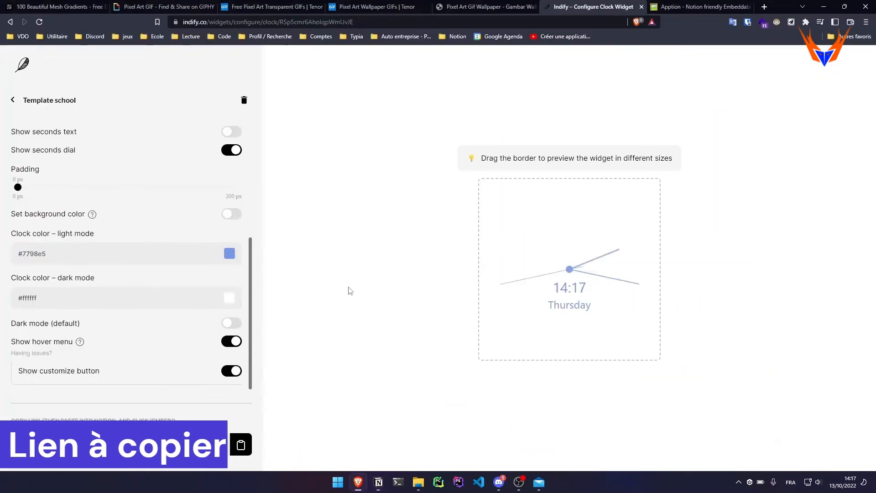
scroll(96, 305, up, 4)
scroll(231, 204, down, 1)
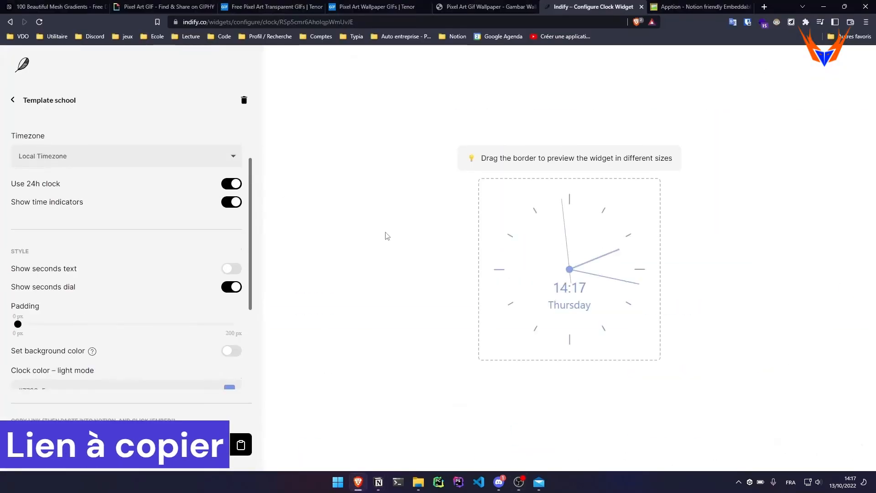
key(alt+Tab)
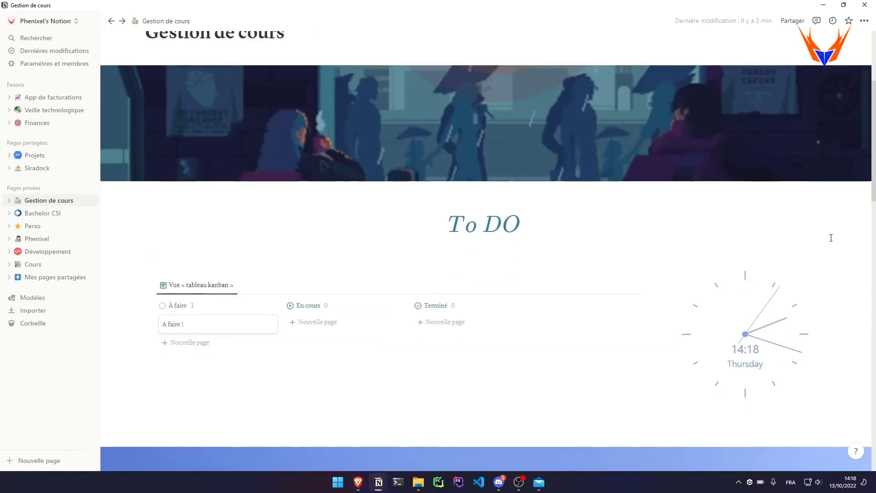
- Review the whole Gestion de cours page, from the cover and clock through the course and homework sections to the closing callout
scroll(489, 189, down, 10)
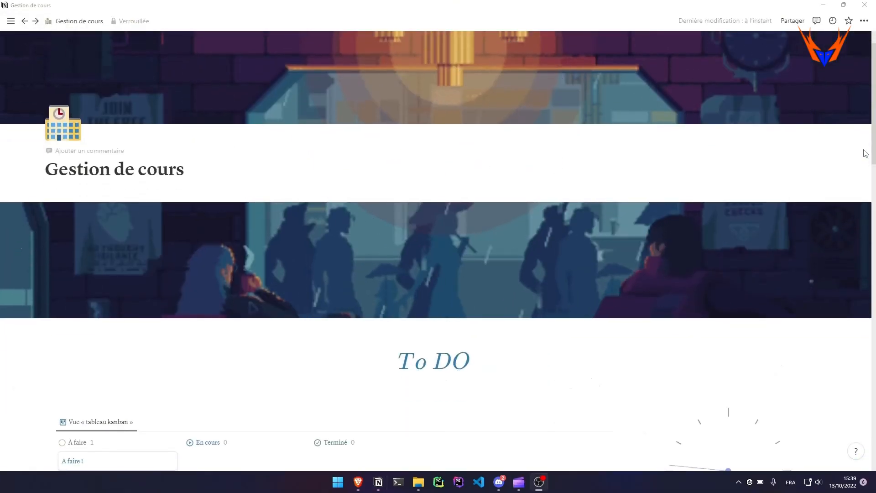
scroll(865, 153, down, 9)
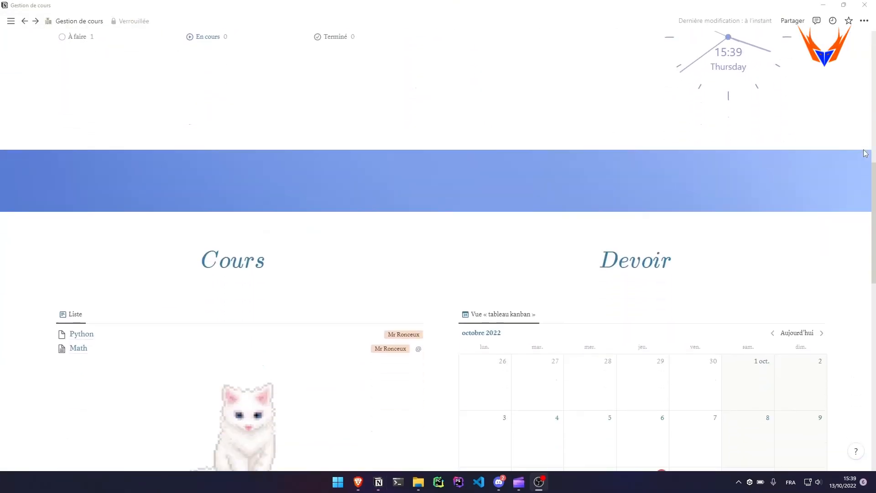
scroll(865, 153, down, 10)
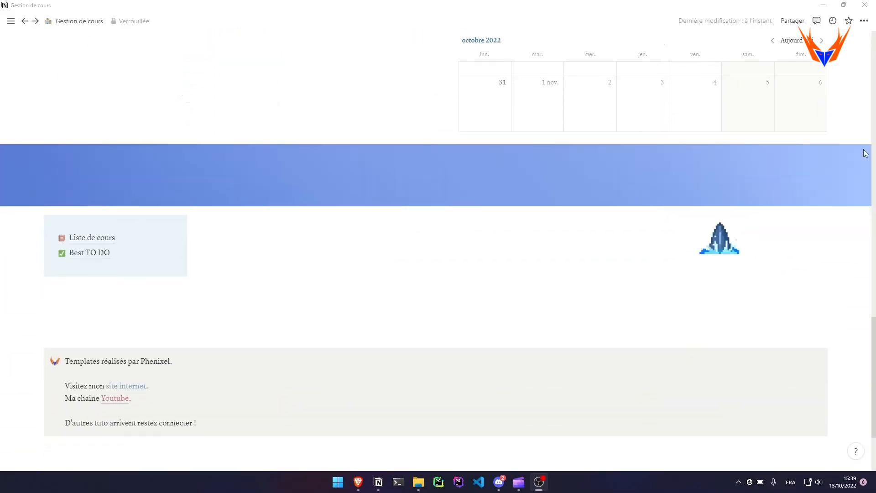